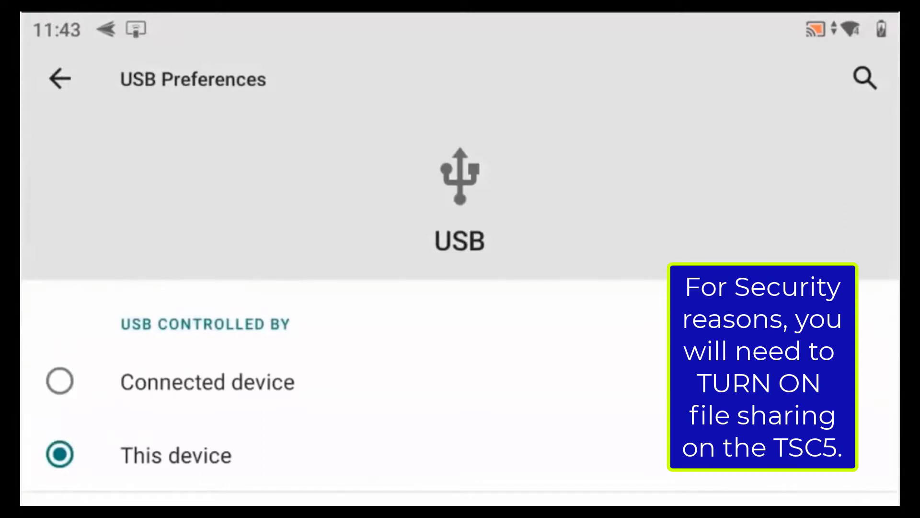
Step: In USB Preferences, switch the TSC5's USB mode to File Transfer
{"action": "scroll", "coordinate": [460, 306], "scroll_direction": "down", "scroll_amount": 5}
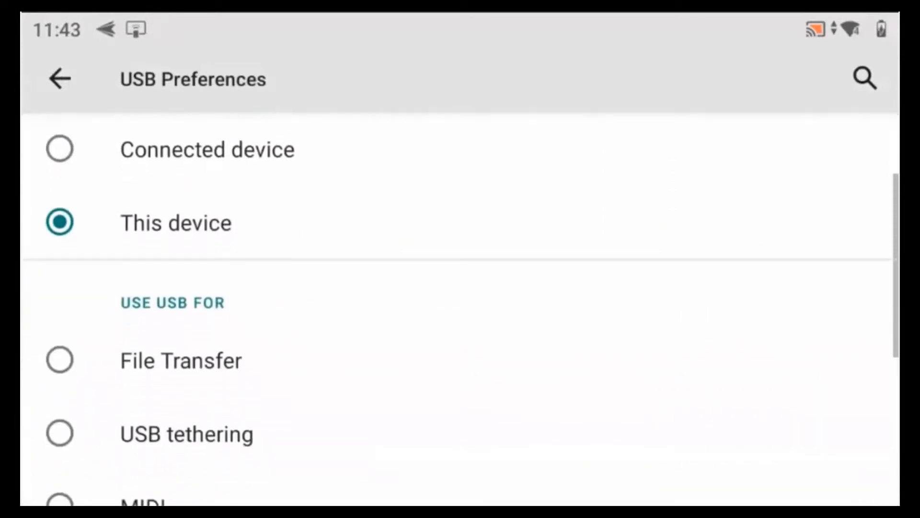
{"action": "left_click", "coordinate": [181, 360]}
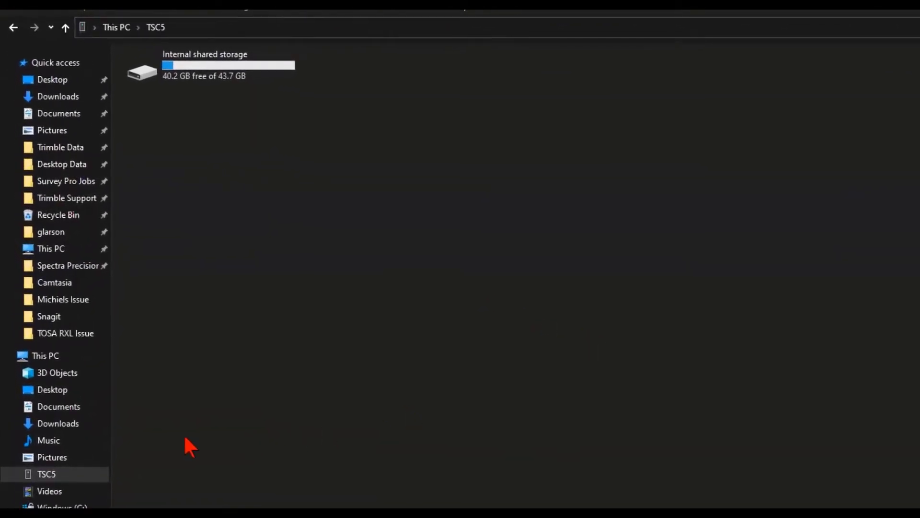
Step: Browse the TSC5's Internal shared storage to Trimble Data > Projects > Equipment Testing
{"action": "left_click", "coordinate": [42, 475]}
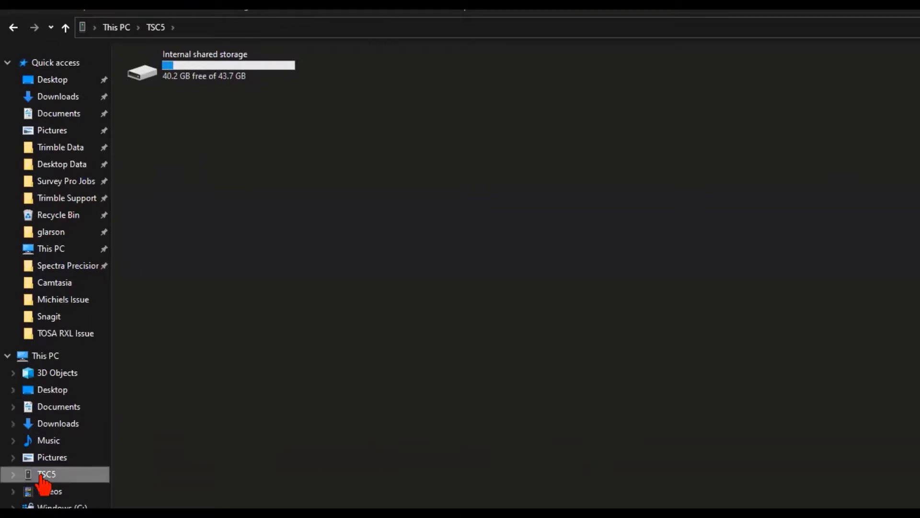
{"action": "double_click", "coordinate": [229, 68]}
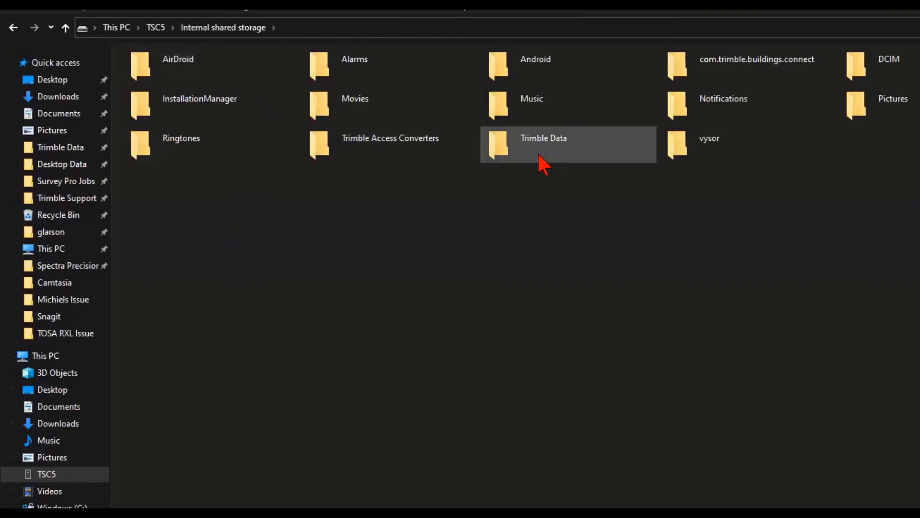
{"action": "double_click", "coordinate": [544, 152]}
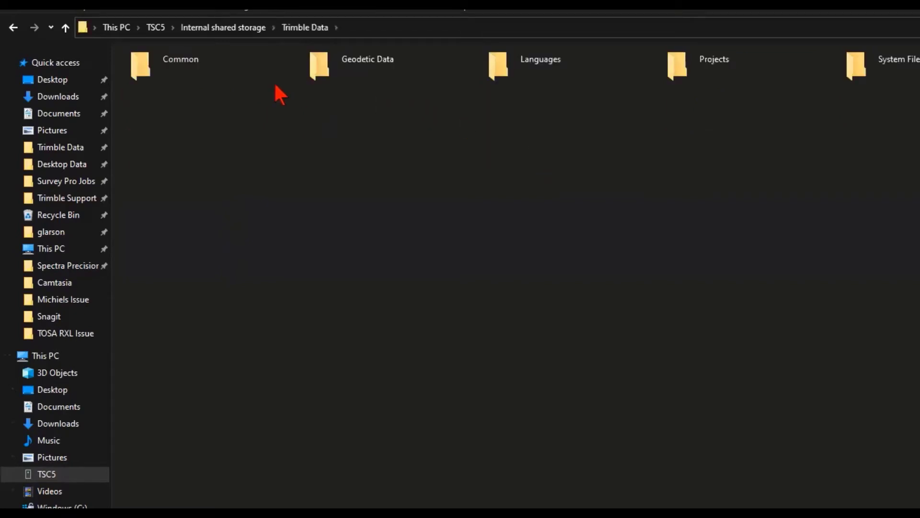
{"action": "double_click", "coordinate": [761, 73]}
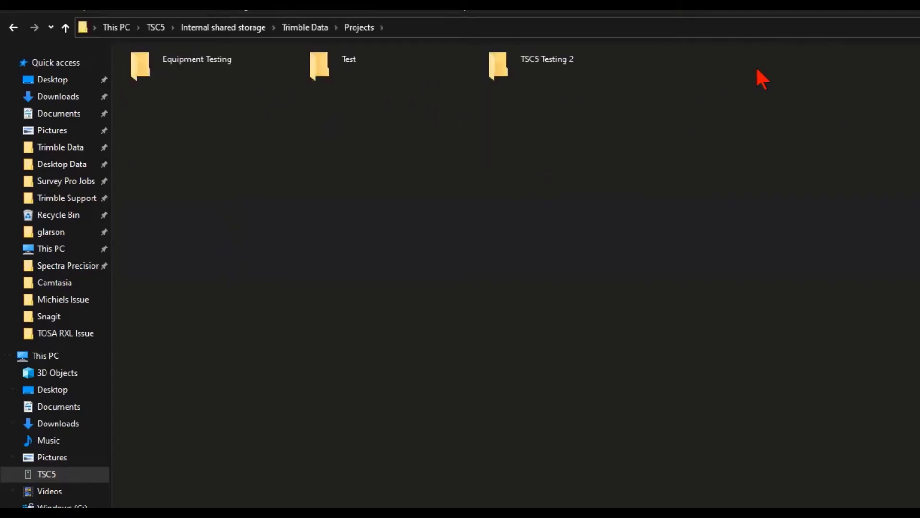
{"action": "double_click", "coordinate": [206, 75]}
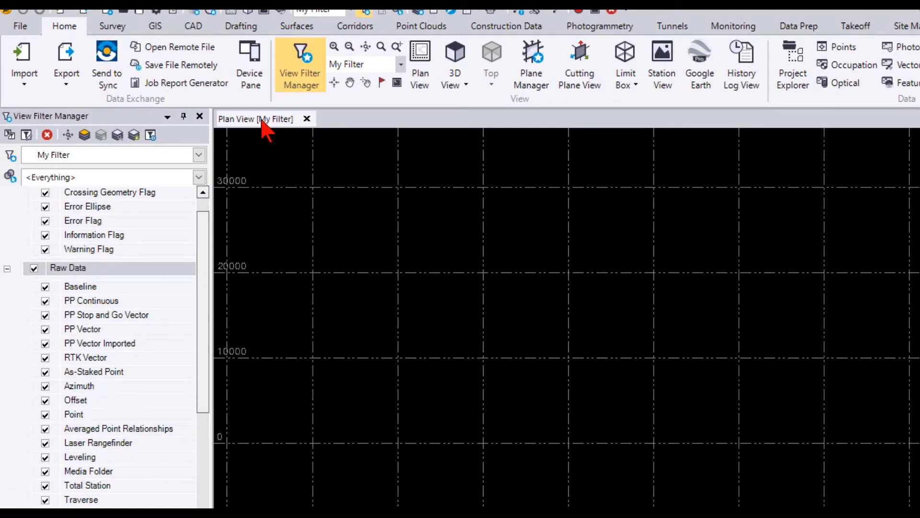
Step: From the Device Pane's Trimble Access > Projects > Equipment Testing, drag Parking Lot.job into the Plan View
{"action": "left_click", "coordinate": [253, 79]}
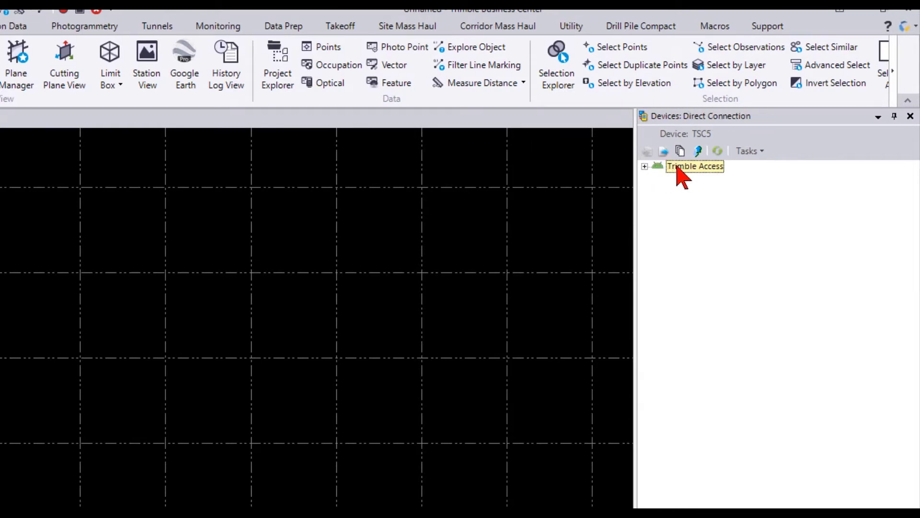
{"action": "left_click", "coordinate": [644, 167]}
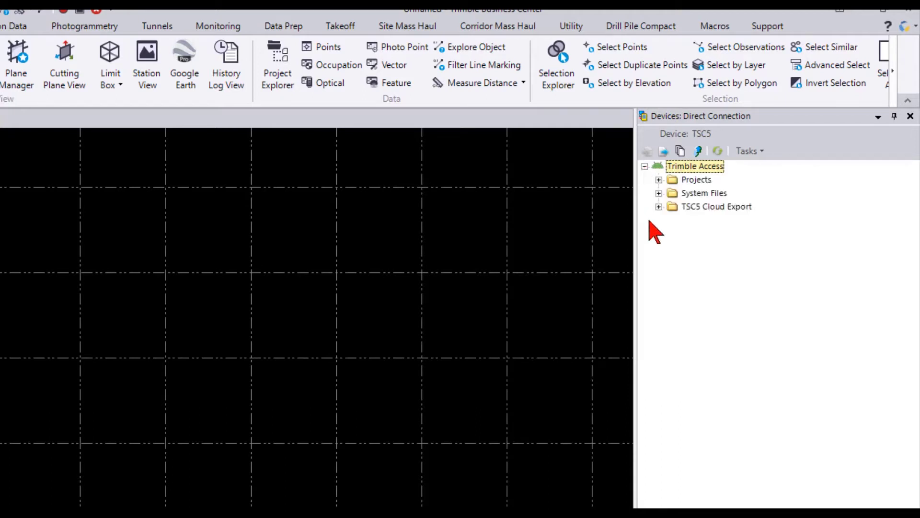
{"action": "left_click", "coordinate": [659, 179]}
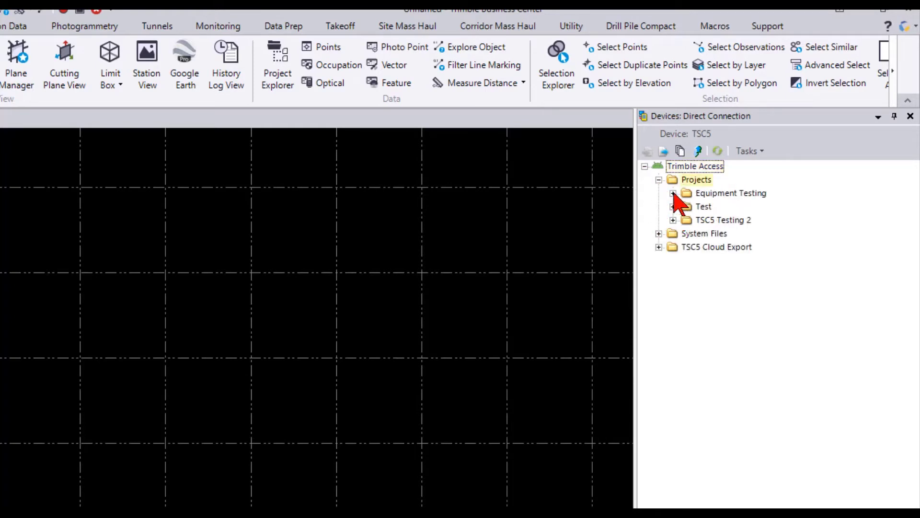
{"action": "left_click", "coordinate": [673, 192]}
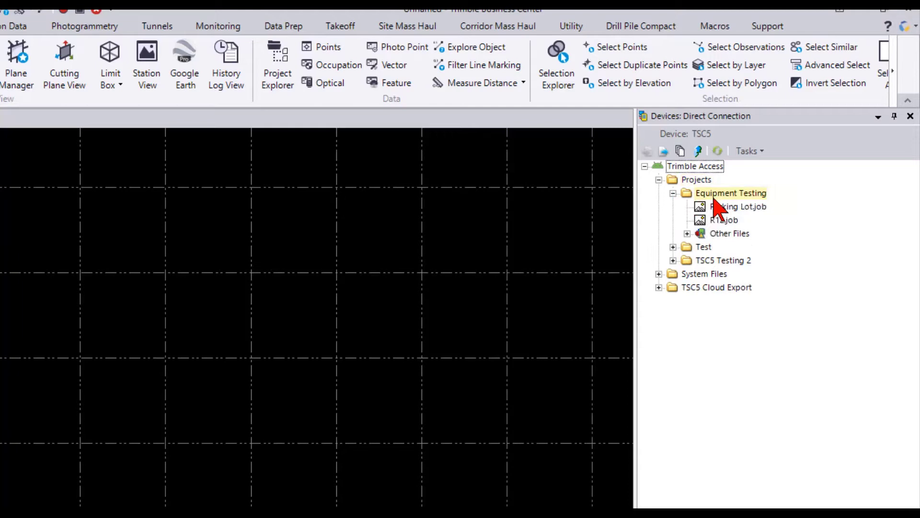
{"action": "left_click", "coordinate": [740, 207]}
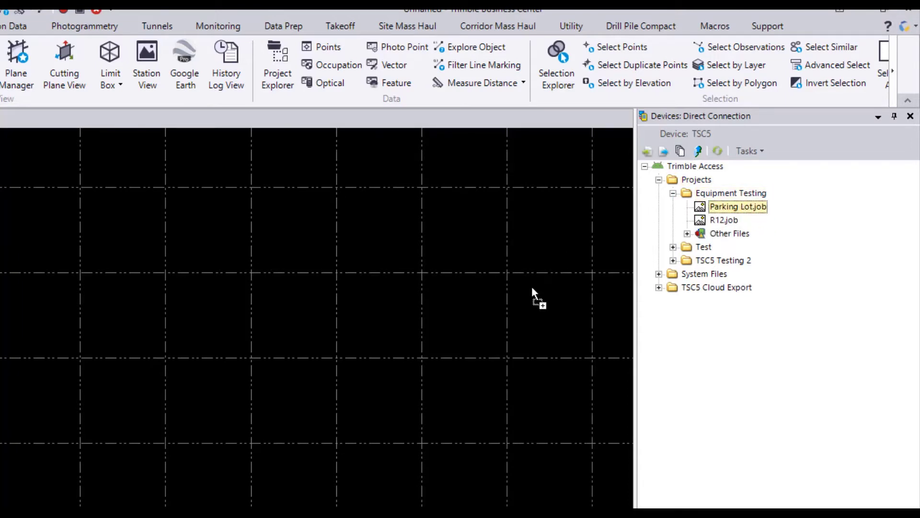
{"action": "left_click_drag", "start_coordinate": [533, 289], "coordinate": [534, 278]}
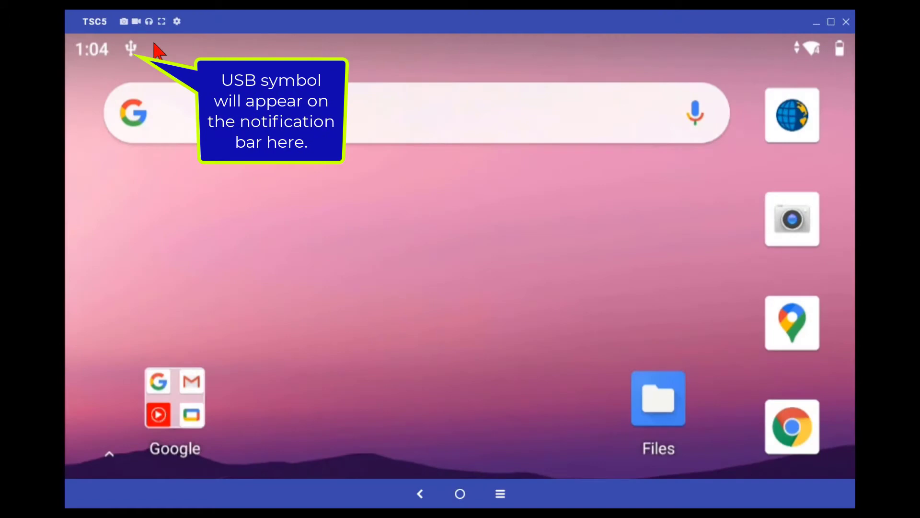
Step: Open the SanDisk USB drive's files from the notification shade
{"action": "left_click_drag", "start_coordinate": [158, 50], "coordinate": [148, 331]}
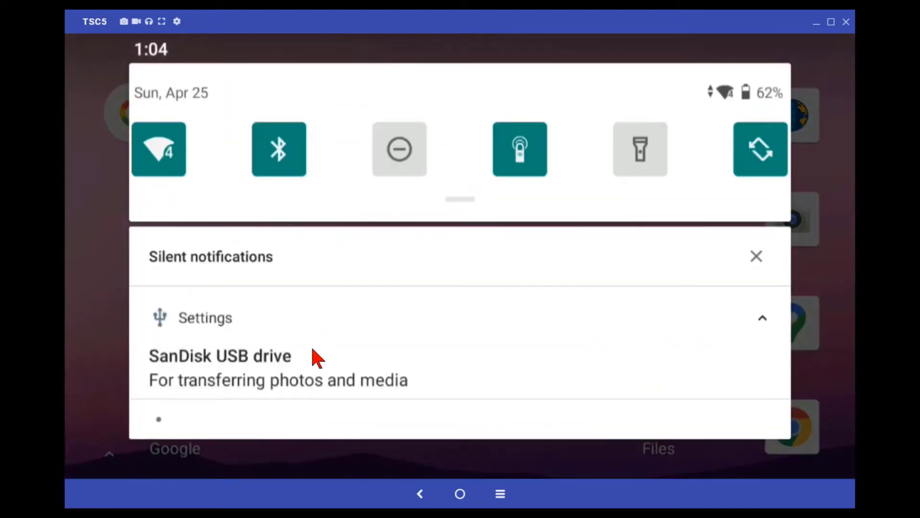
{"action": "left_click", "coordinate": [313, 350]}
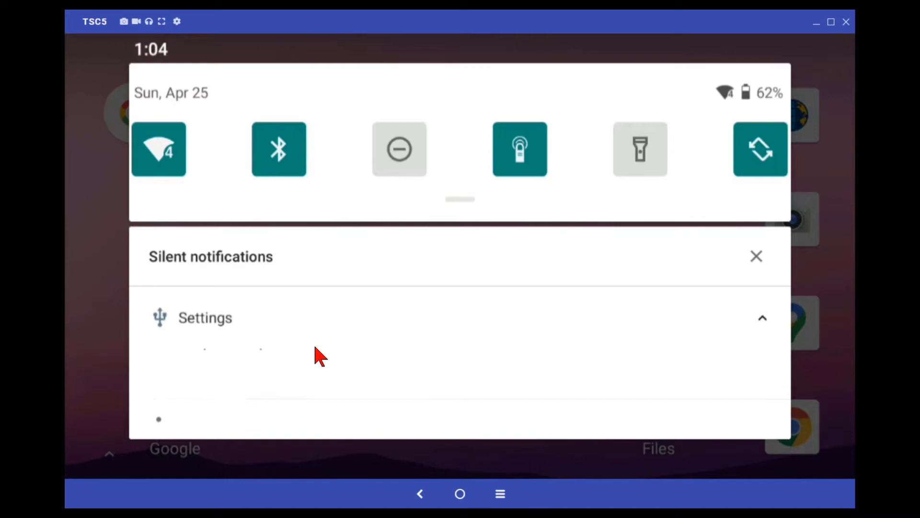
{"action": "left_click_drag", "start_coordinate": [678, 335], "coordinate": [688, 380]}
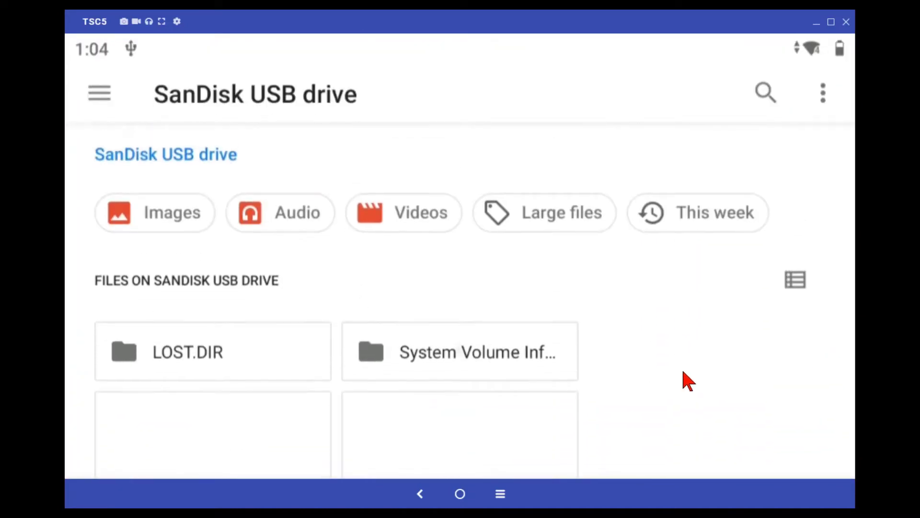
Step: Switch to the TSC5's storage and open Trimble Data > Projects > Equipment Testing
{"action": "left_click", "coordinate": [103, 94]}
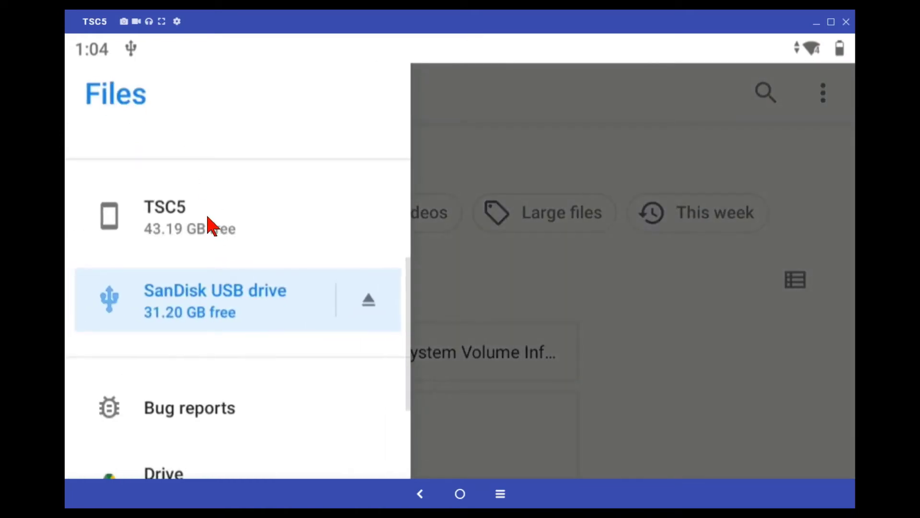
{"action": "left_click", "coordinate": [207, 222]}
{"action": "left_click_drag", "start_coordinate": [677, 322], "coordinate": [661, 129]}
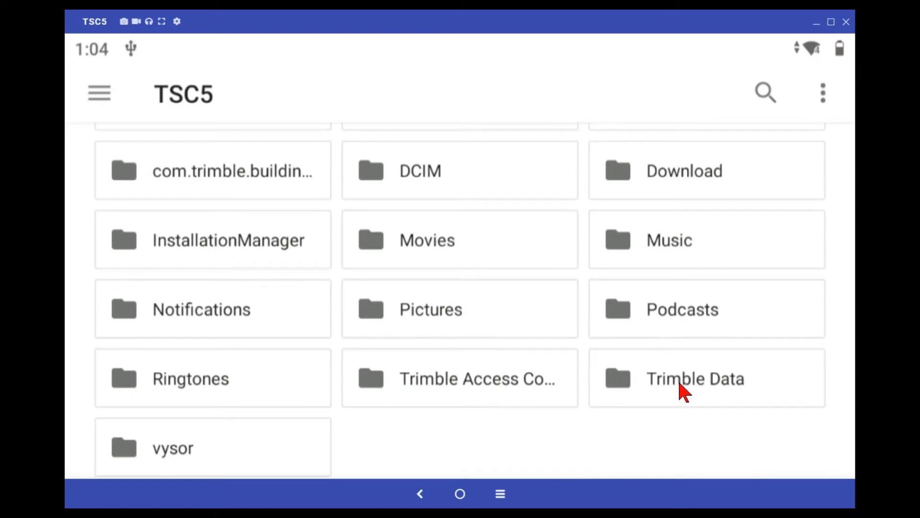
{"action": "left_click", "coordinate": [680, 384]}
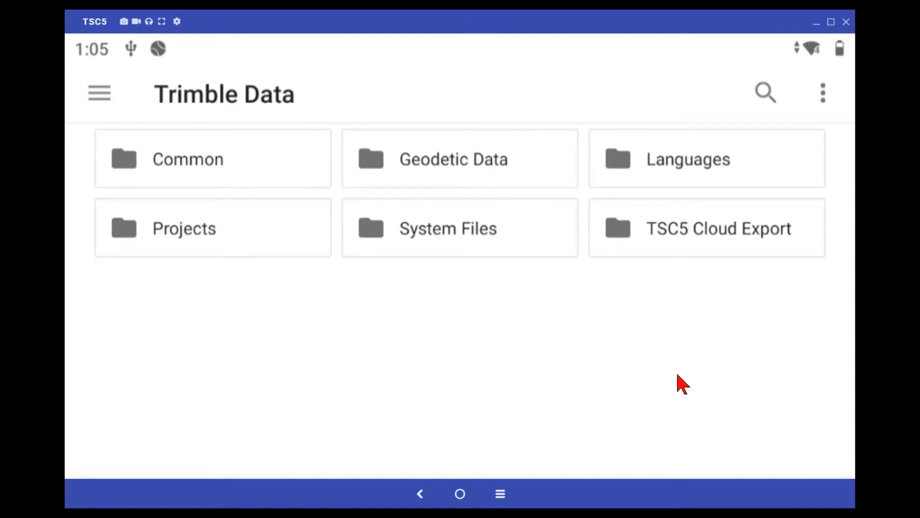
{"action": "left_click", "coordinate": [251, 240]}
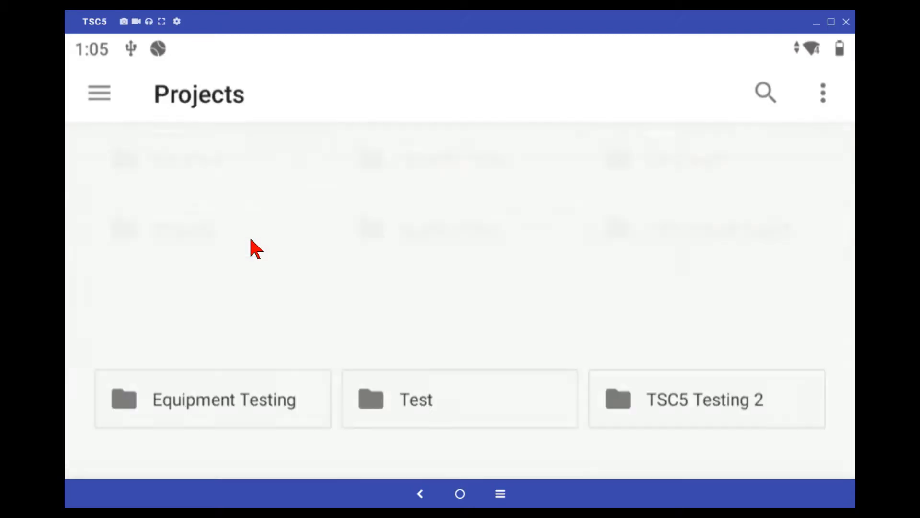
{"action": "left_click", "coordinate": [232, 171]}
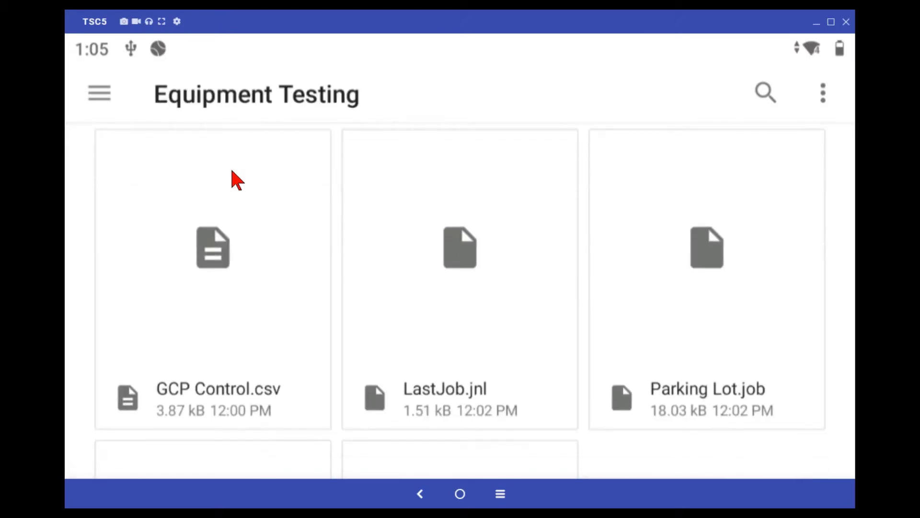
{"action": "scroll", "coordinate": [232, 173], "scroll_direction": "down", "scroll_amount": 5}
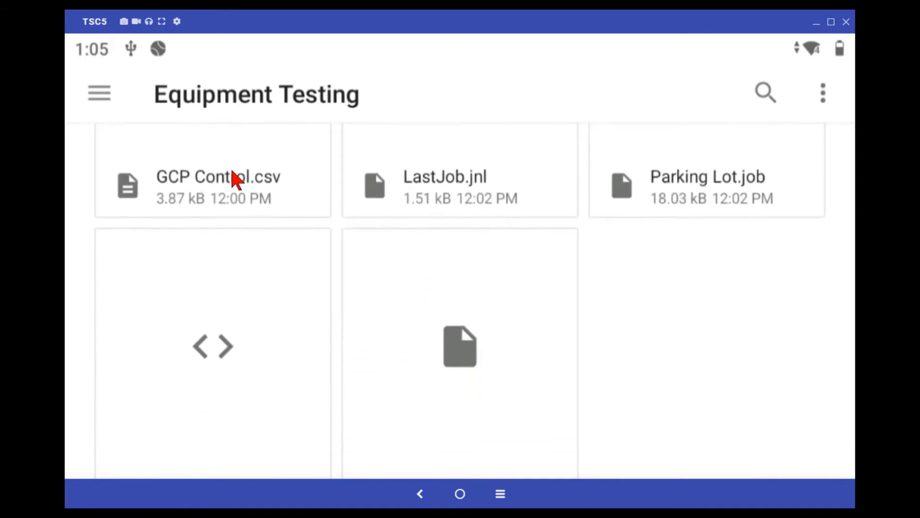
{"action": "scroll", "coordinate": [374, 258], "scroll_direction": "up", "scroll_amount": 3}
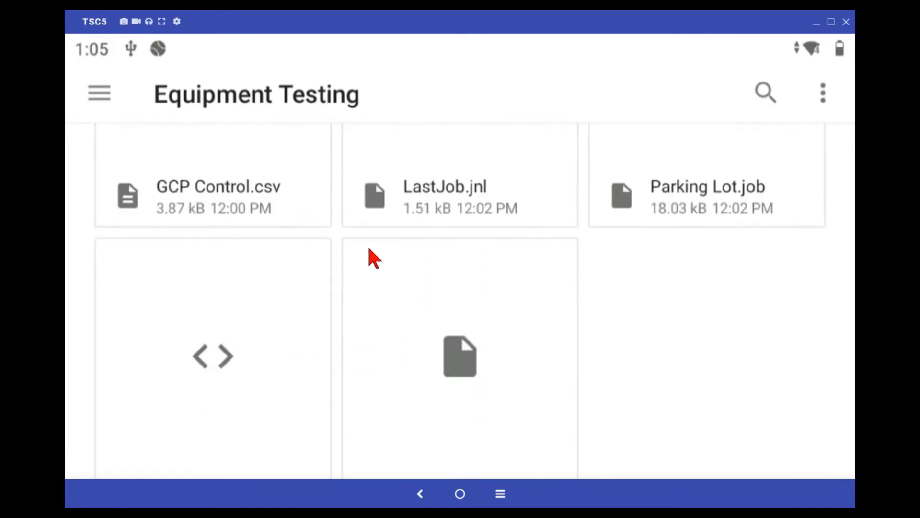
Step: Copy Parking Lot.job to the top level of the SanDisk USB drive
{"action": "left_click", "coordinate": [719, 254]}
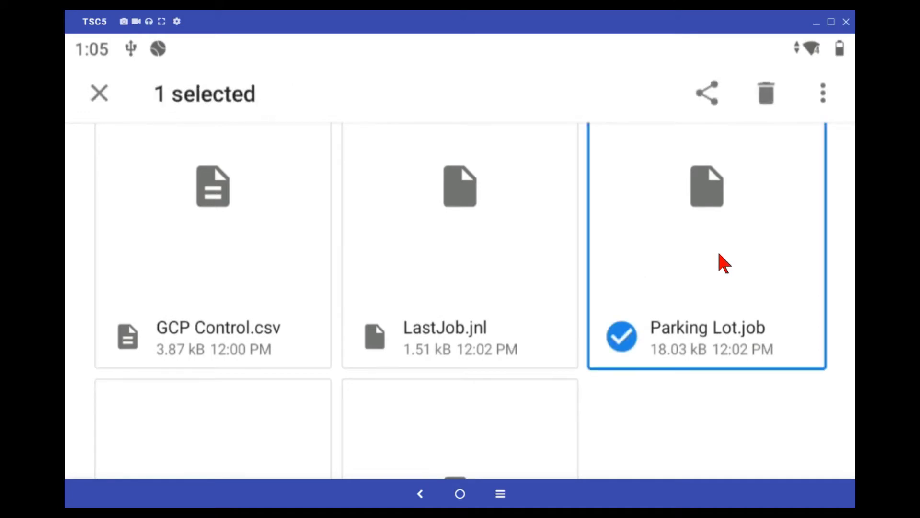
{"action": "left_click", "coordinate": [823, 94]}
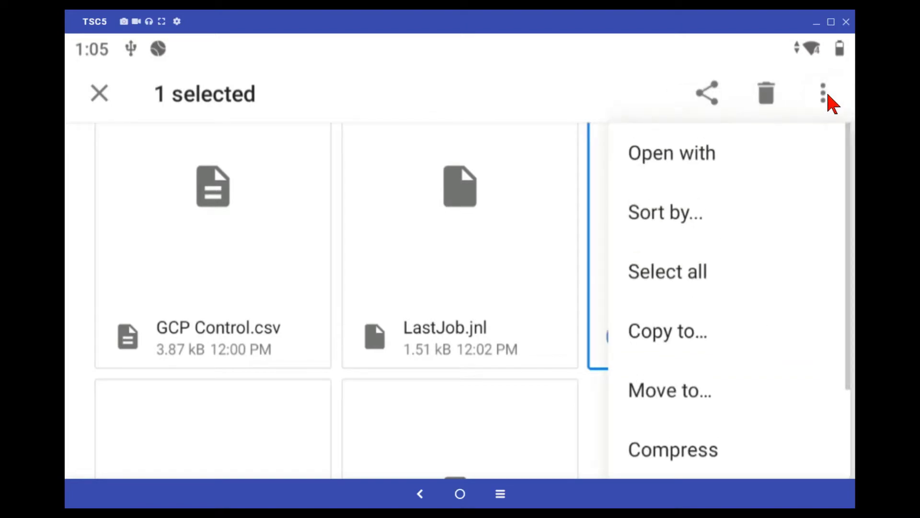
{"action": "left_click", "coordinate": [701, 339]}
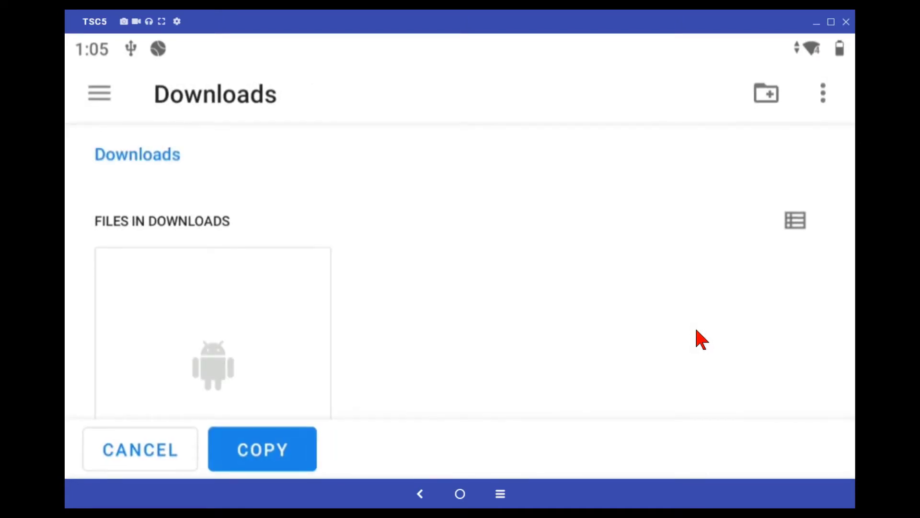
{"action": "left_click", "coordinate": [99, 93]}
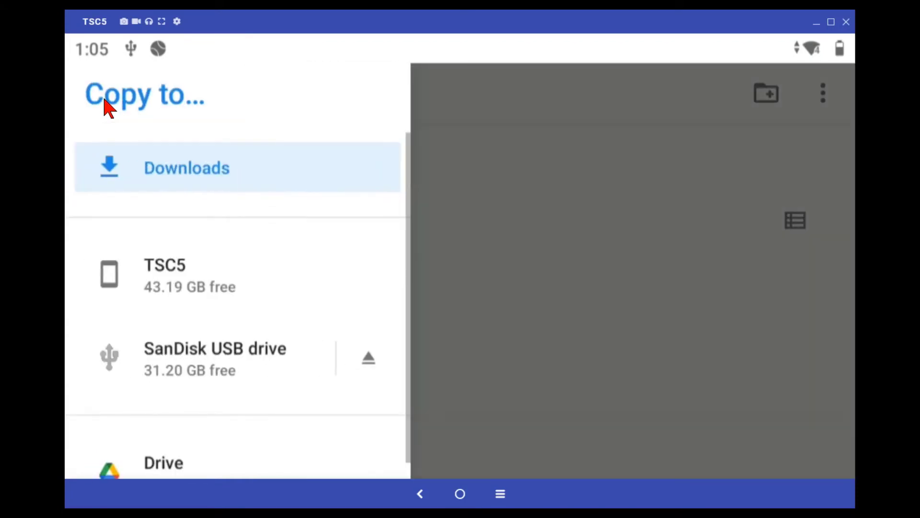
{"action": "left_click", "coordinate": [194, 359]}
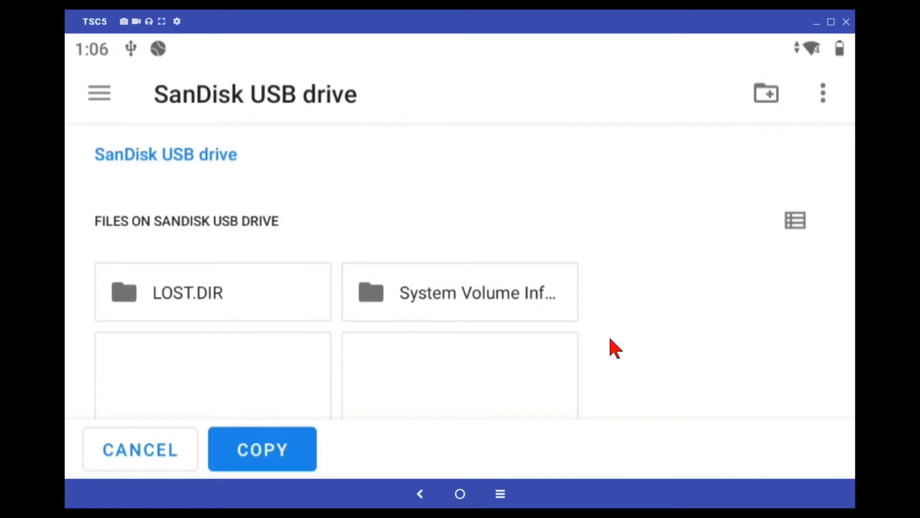
{"action": "left_click", "coordinate": [294, 451]}
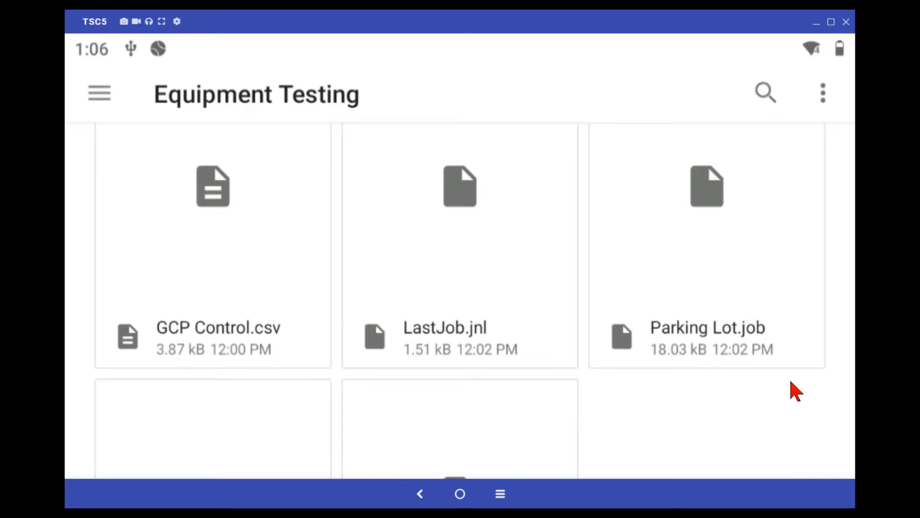
Step: Switch from Files to the File Manager app showing /storage/emulated/0
{"action": "scroll", "coordinate": [789, 378], "scroll_direction": "up", "scroll_amount": 5}
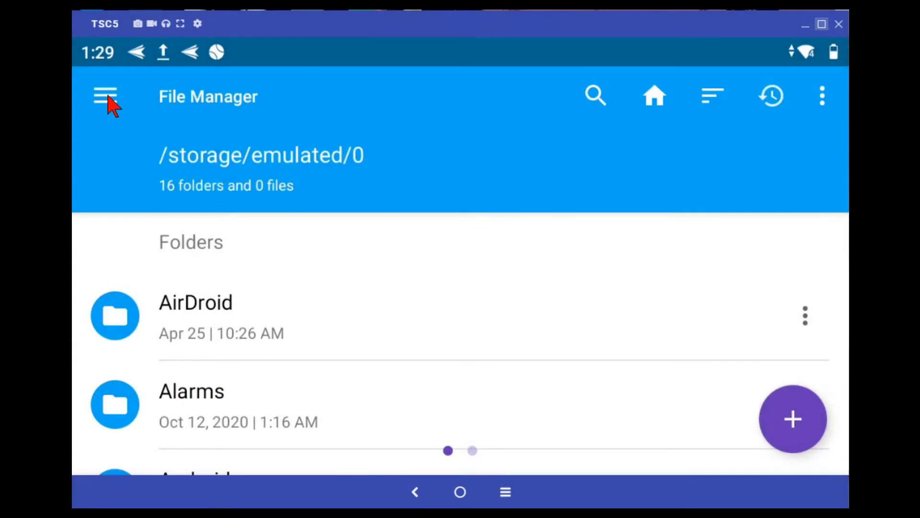
Step: Navigate File Manager to Trimble Data > Projects > Equipment Testing
{"action": "left_click", "coordinate": [106, 97]}
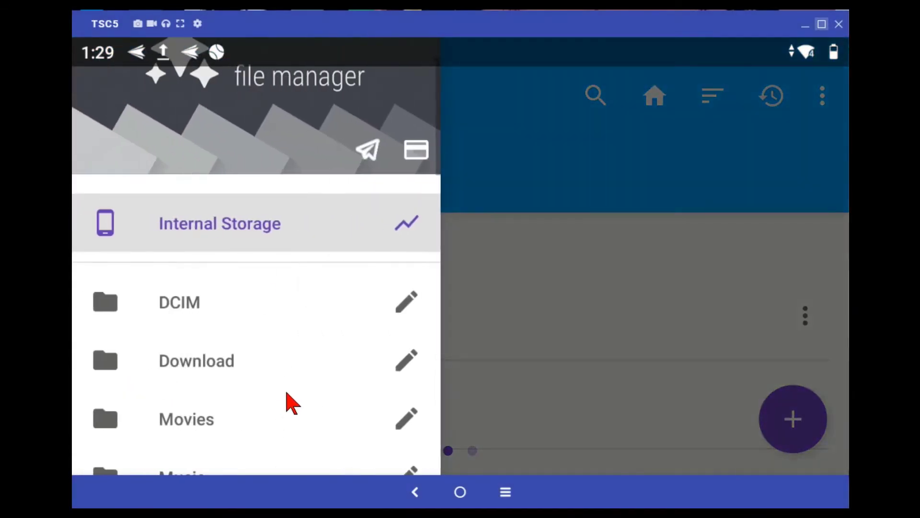
{"action": "scroll", "coordinate": [306, 263], "scroll_direction": "down", "scroll_amount": 2}
{"action": "scroll", "coordinate": [299, 252], "scroll_direction": "down", "scroll_amount": 4}
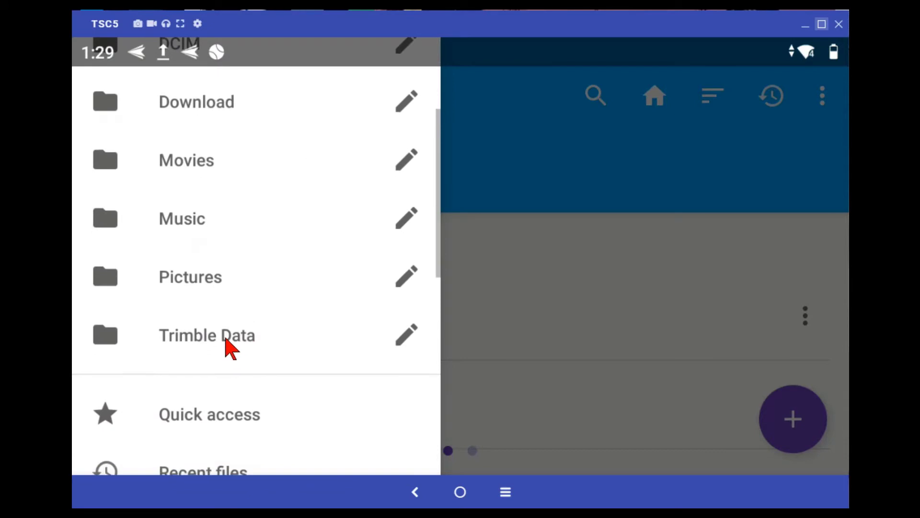
{"action": "left_click", "coordinate": [226, 345]}
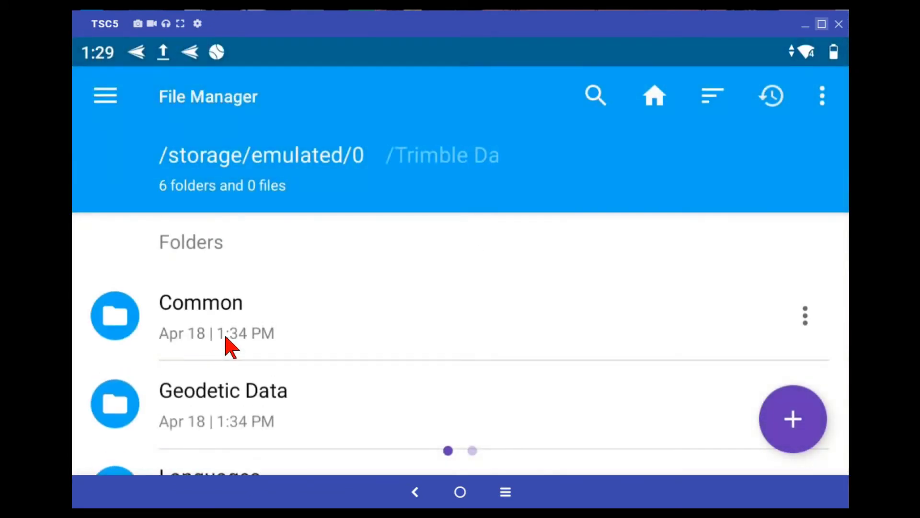
{"action": "scroll", "coordinate": [331, 390], "scroll_direction": "down", "scroll_amount": 4}
{"action": "scroll", "coordinate": [226, 251], "scroll_direction": "up", "scroll_amount": 1}
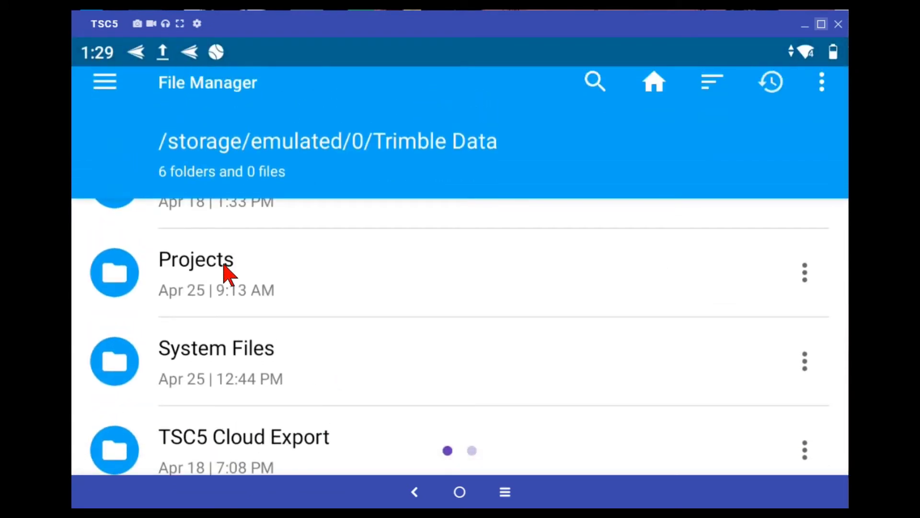
{"action": "left_click", "coordinate": [226, 273]}
{"action": "left_click_drag", "start_coordinate": [534, 393], "coordinate": [530, 356]}
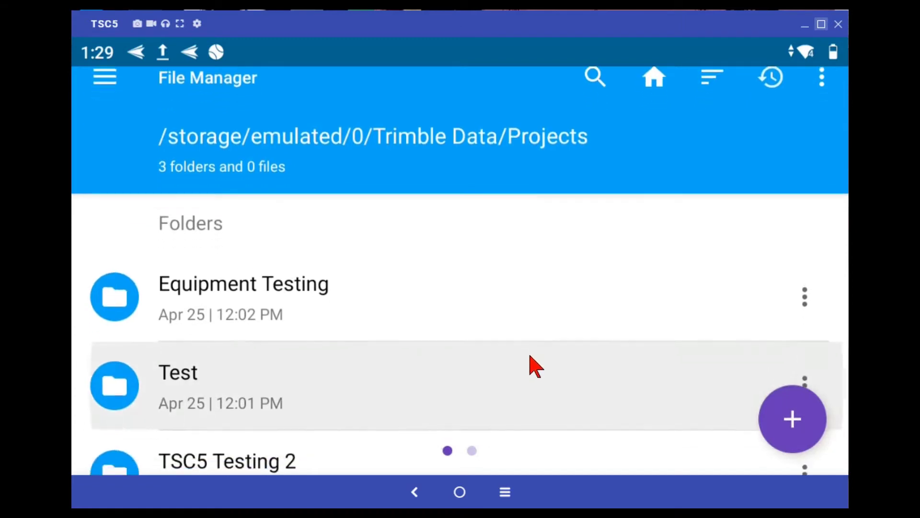
{"action": "left_click", "coordinate": [267, 313]}
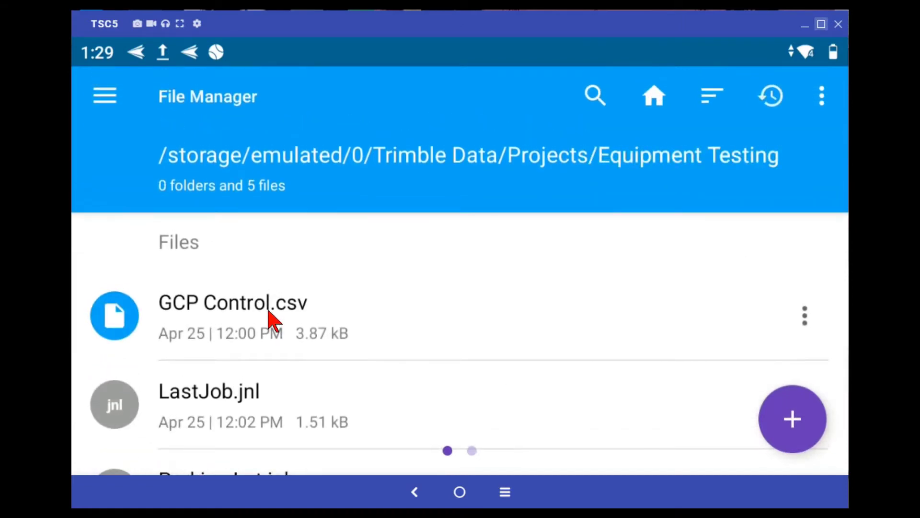
Step: Select Parking Lot.job and bring up its overflow actions menu
{"action": "left_click_drag", "start_coordinate": [620, 365], "coordinate": [616, 257]}
{"action": "left_click_drag", "start_coordinate": [602, 370], "coordinate": [603, 261]}
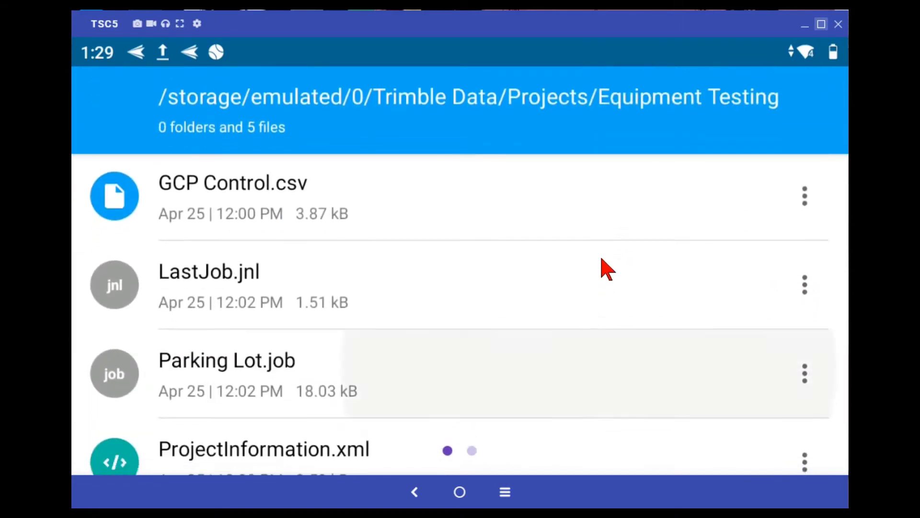
{"action": "mouse_move", "coordinate": [549, 281]}
{"action": "left_mouse_down"}
{"action": "mouse_move", "coordinate": [553, 250]}
{"action": "mouse_move", "coordinate": [560, 288]}
{"action": "left_mouse_up"}
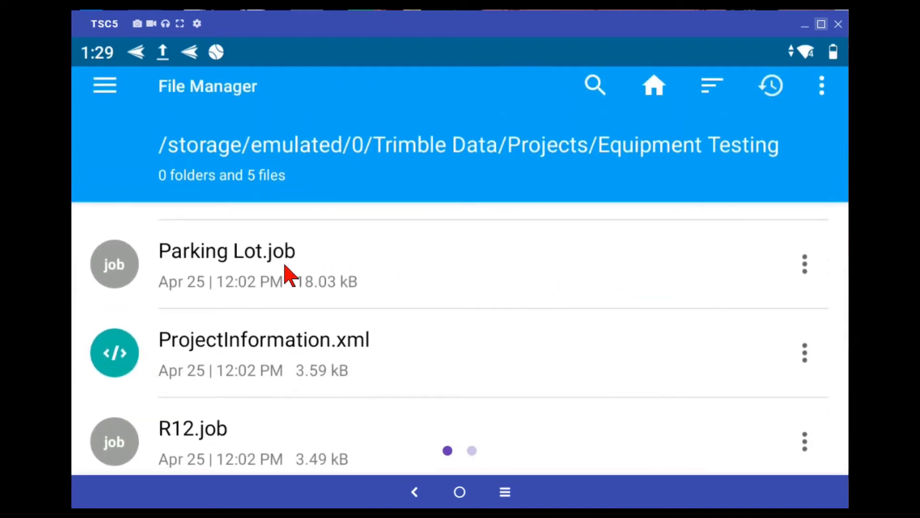
{"action": "left_click", "coordinate": [302, 262]}
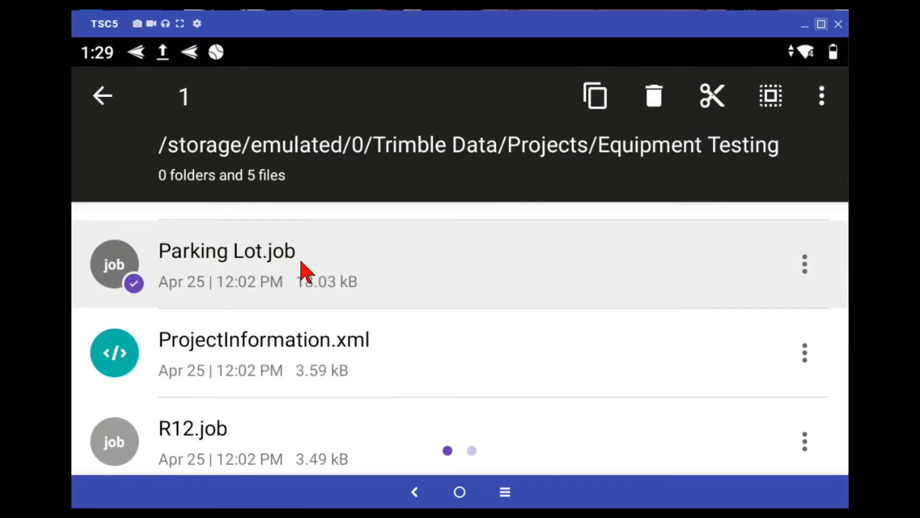
{"action": "left_click", "coordinate": [820, 101]}
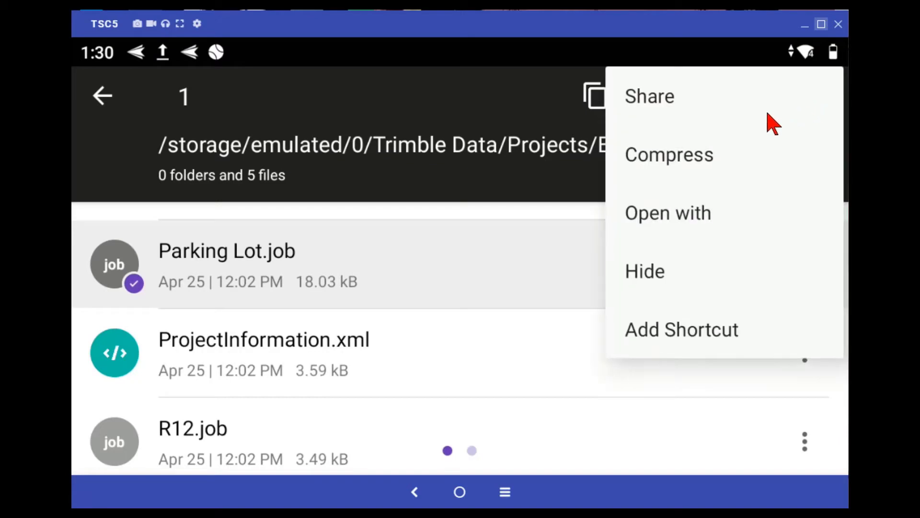
Step: Share Parking Lot.job using Bluetooth
{"action": "left_click", "coordinate": [677, 97]}
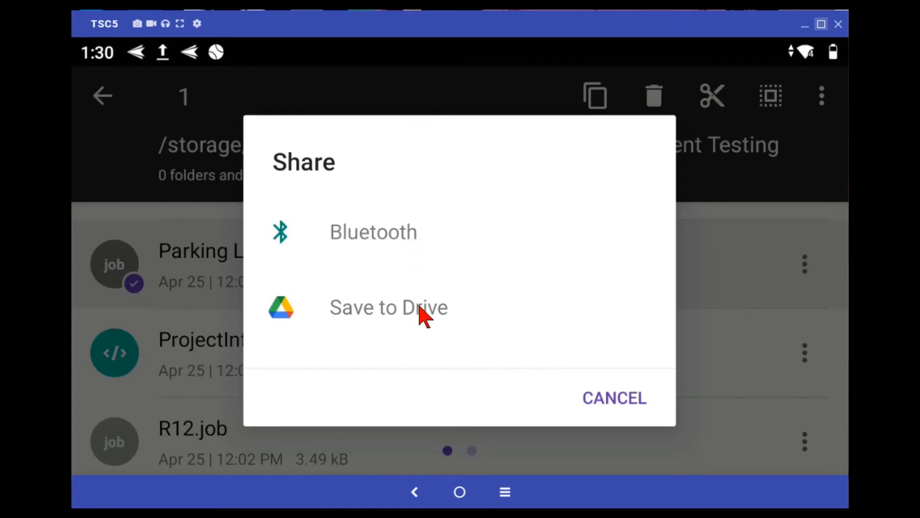
{"action": "left_click", "coordinate": [398, 234]}
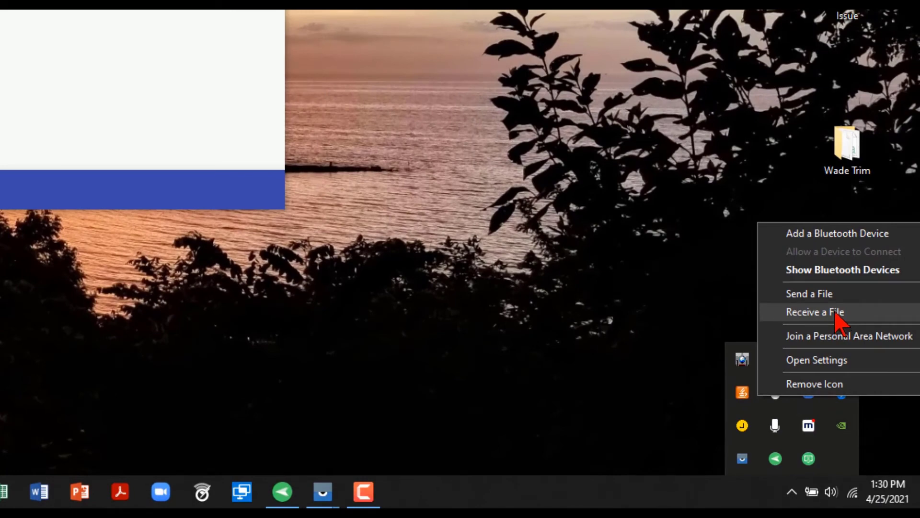
Step: Set Windows to Receive a File, then send Parking Lot.job from the TSC5 to the PC
{"action": "left_click", "coordinate": [834, 313]}
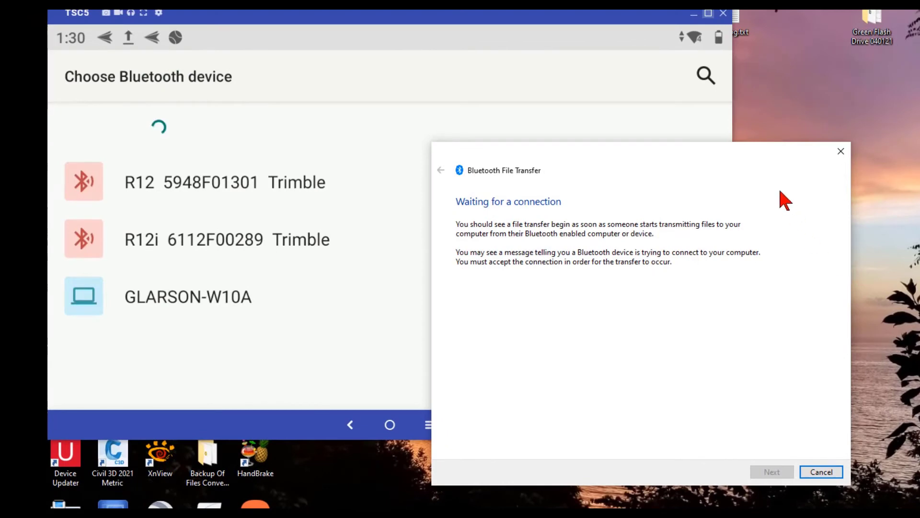
{"action": "left_click_drag", "start_coordinate": [760, 176], "coordinate": [919, 192]}
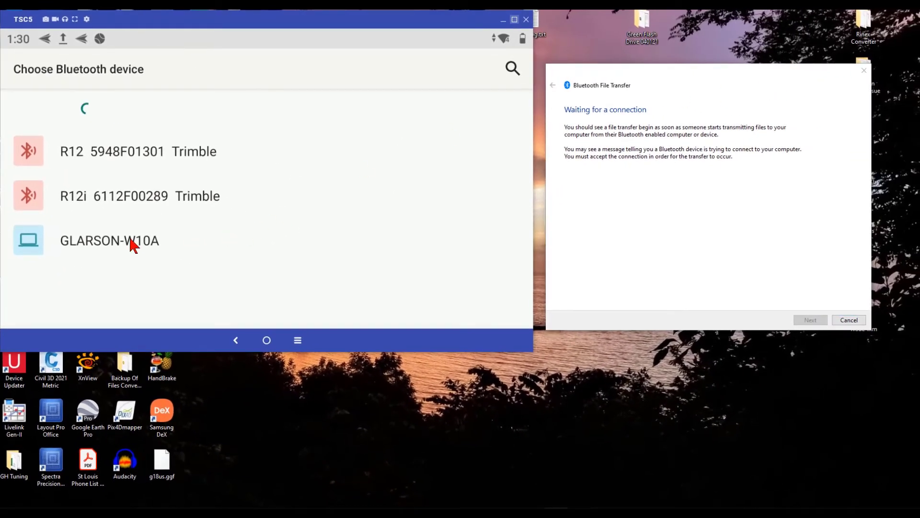
{"action": "left_click", "coordinate": [132, 242]}
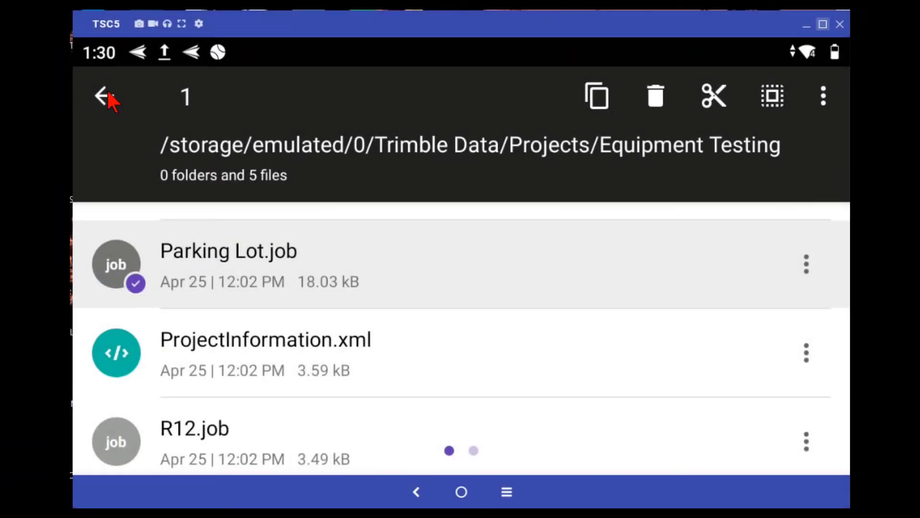
Step: Exit selection mode and go to the Internal Storage root folder
{"action": "left_click", "coordinate": [104, 96]}
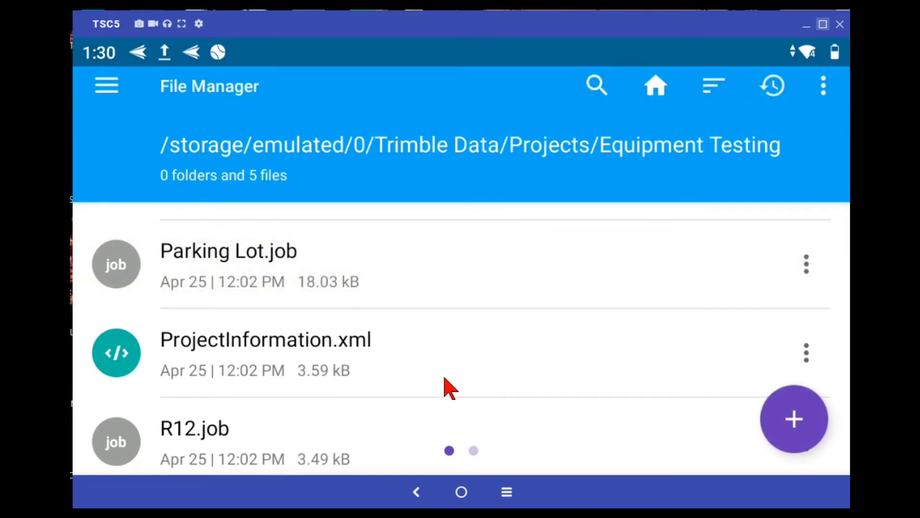
{"action": "scroll", "coordinate": [383, 311], "scroll_direction": "down", "scroll_amount": 2}
{"action": "scroll", "coordinate": [192, 148], "scroll_direction": "up", "scroll_amount": 3}
{"action": "left_click", "coordinate": [106, 95]}
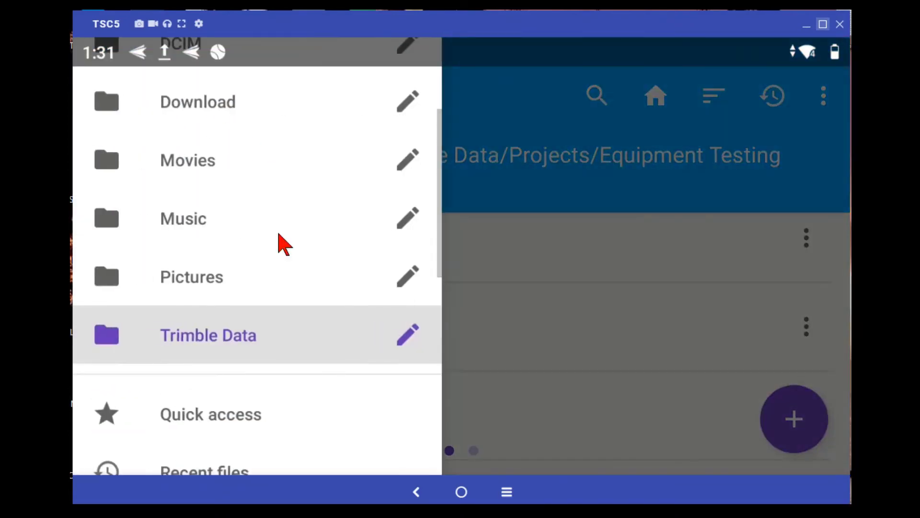
{"action": "left_click", "coordinate": [278, 243]}
Step: Add a Trimble Data folder shortcut to the home screen automatically
{"action": "scroll", "coordinate": [564, 188], "scroll_direction": "down", "scroll_amount": 3}
{"action": "scroll", "coordinate": [564, 184], "scroll_direction": "down", "scroll_amount": 6}
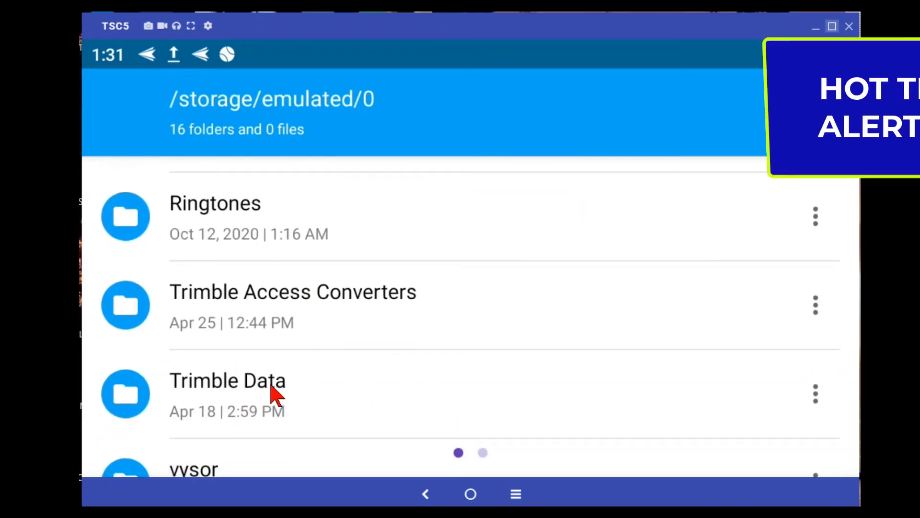
{"action": "left_click", "coordinate": [271, 387]}
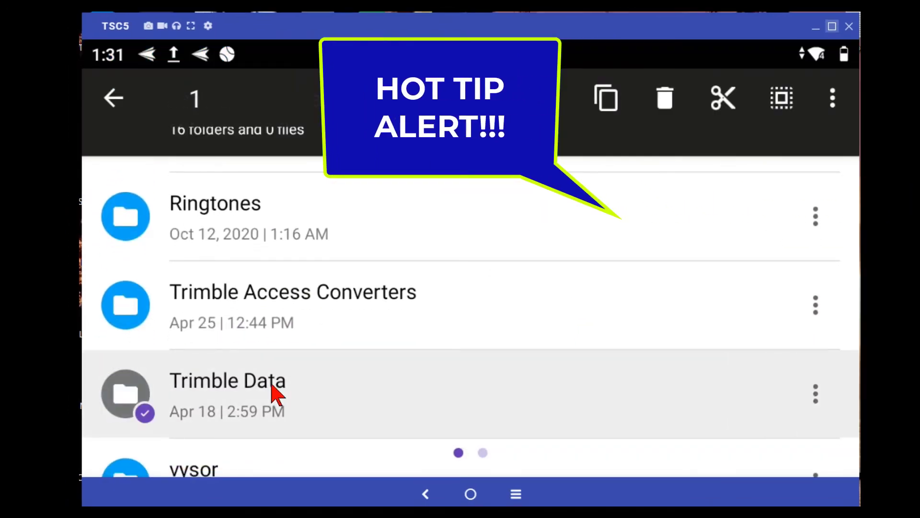
{"action": "left_click", "coordinate": [833, 98]}
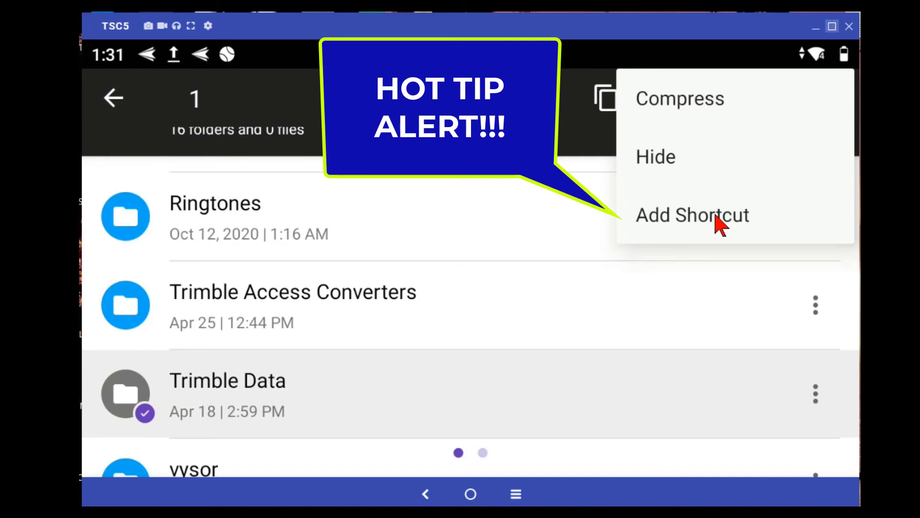
{"action": "left_click", "coordinate": [716, 216]}
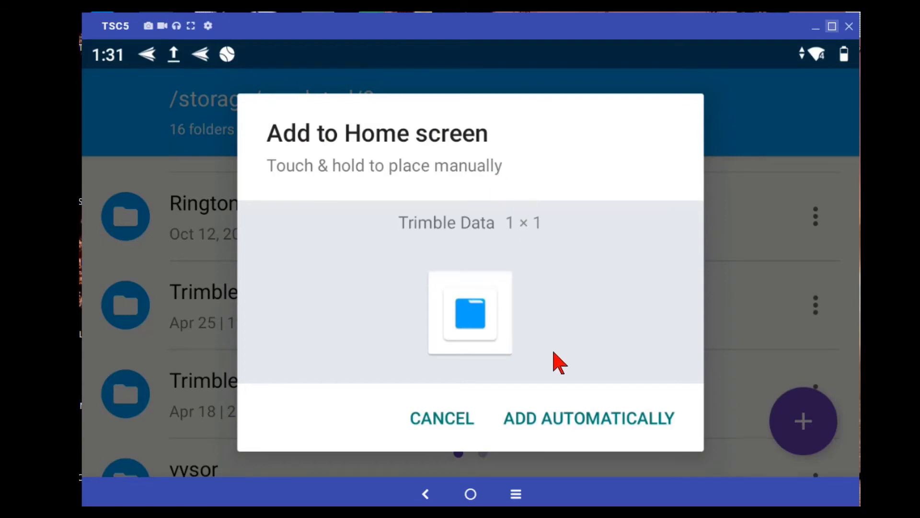
{"action": "left_click", "coordinate": [563, 418]}
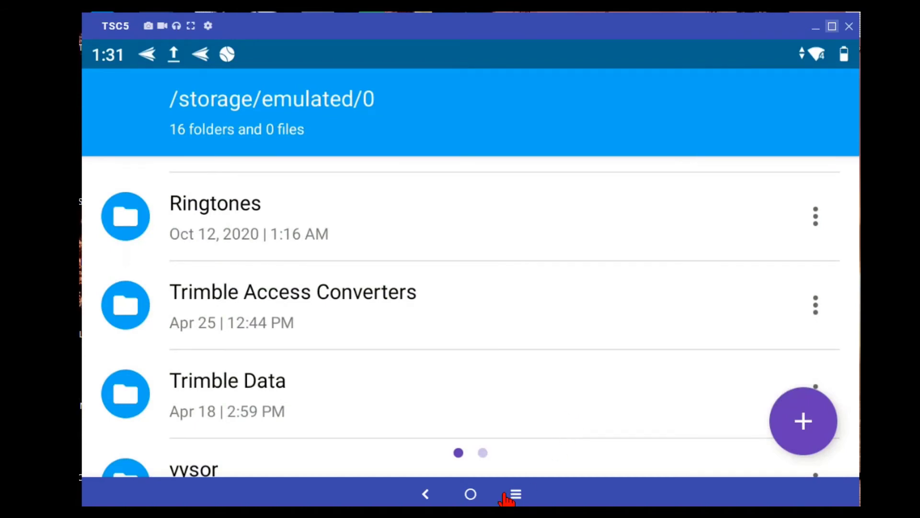
Step: Move the Trimble Data shortcut on the home screen and browse the Trimble Data folder through it
{"action": "left_click", "coordinate": [471, 494]}
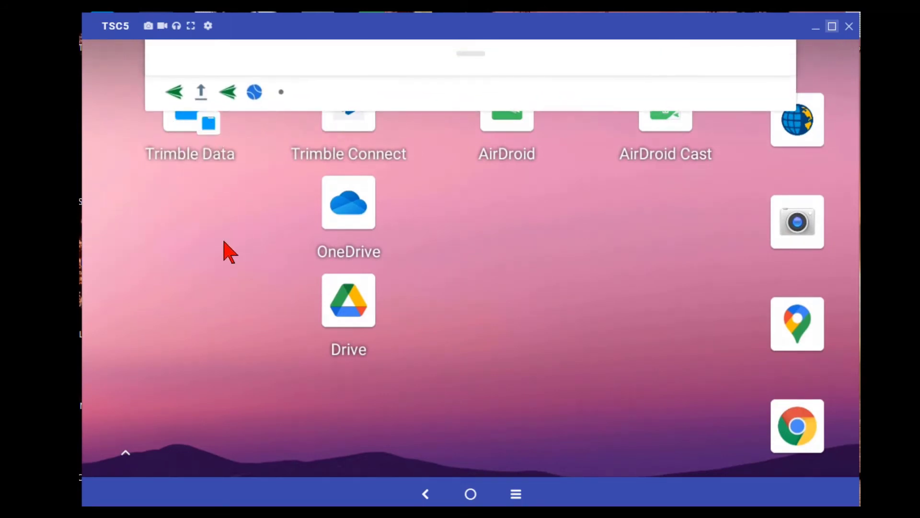
{"action": "left_click_drag", "start_coordinate": [207, 125], "coordinate": [406, 403]}
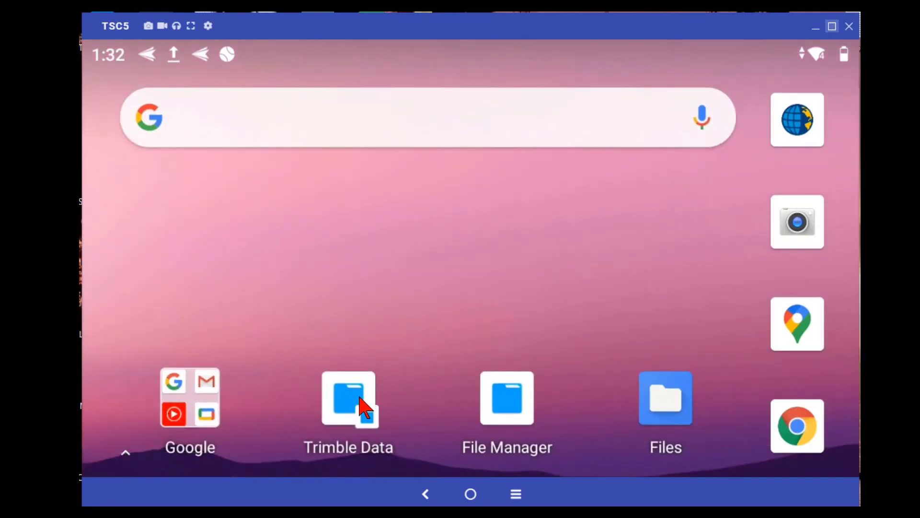
{"action": "left_click", "coordinate": [359, 399]}
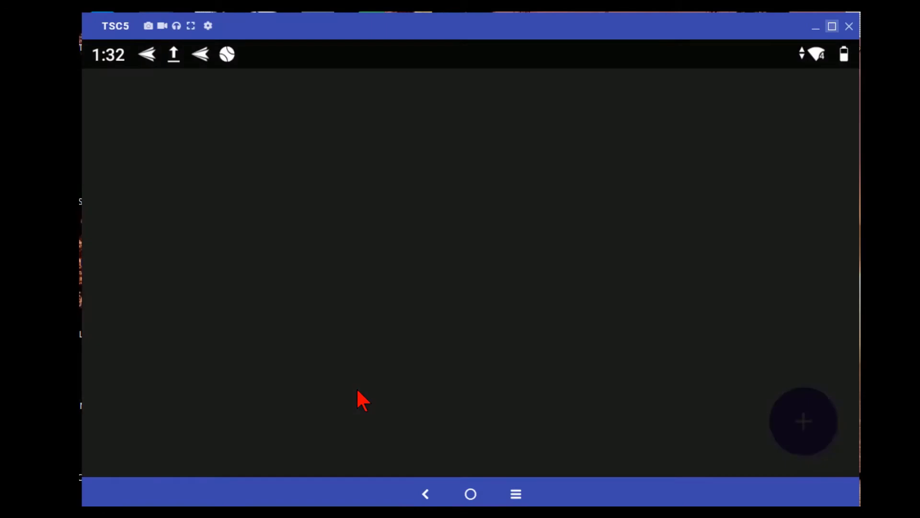
{"action": "scroll", "coordinate": [582, 224], "scroll_direction": "down", "scroll_amount": 3}
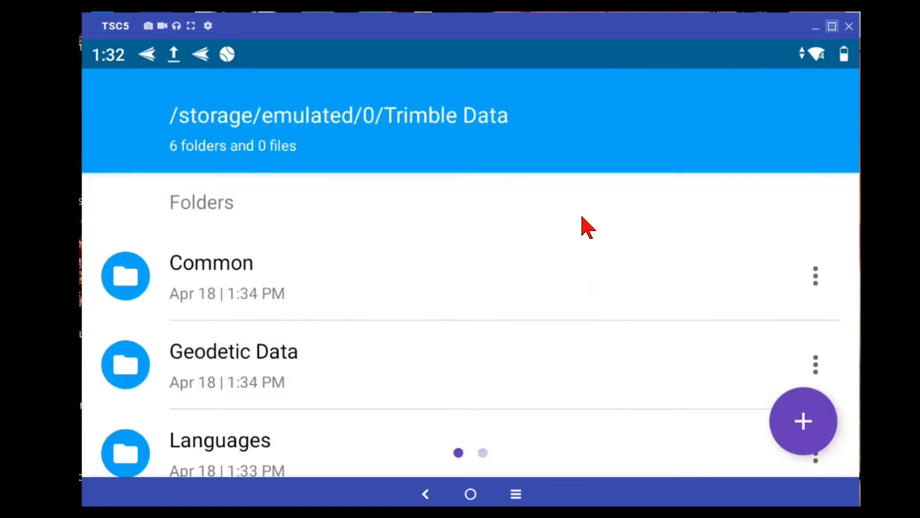
{"action": "scroll", "coordinate": [586, 215], "scroll_direction": "down", "scroll_amount": 5}
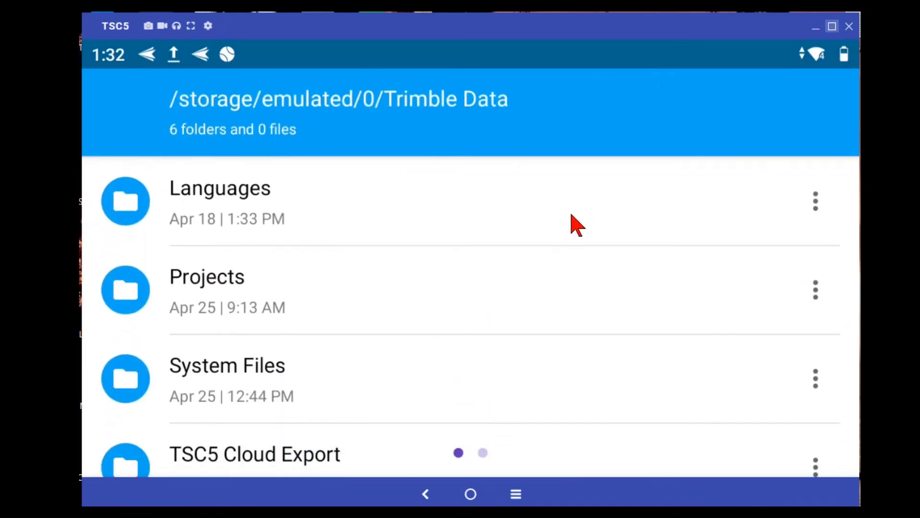
{"action": "scroll", "coordinate": [567, 283], "scroll_direction": "down", "scroll_amount": 2}
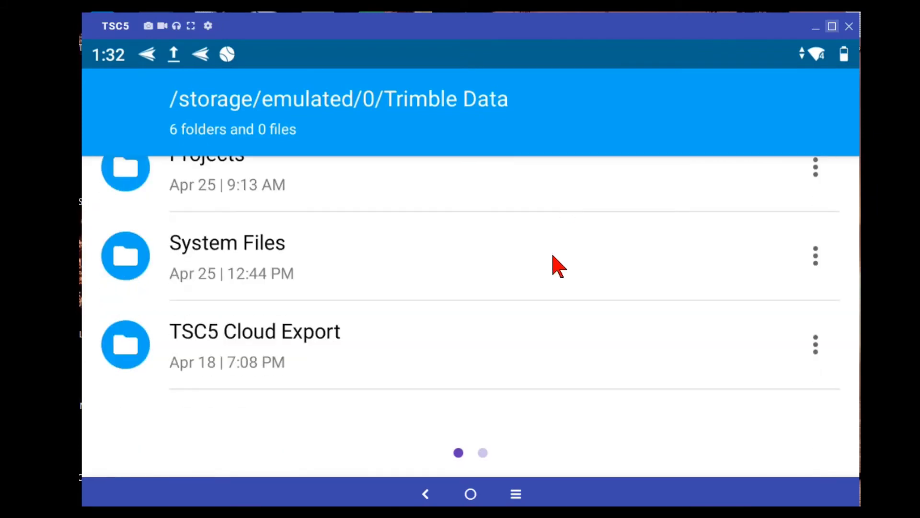
{"action": "scroll", "coordinate": [552, 263], "scroll_direction": "up", "scroll_amount": 2}
Step: Remove the Files and File Manager icons from the home screen
{"action": "left_click", "coordinate": [472, 495]}
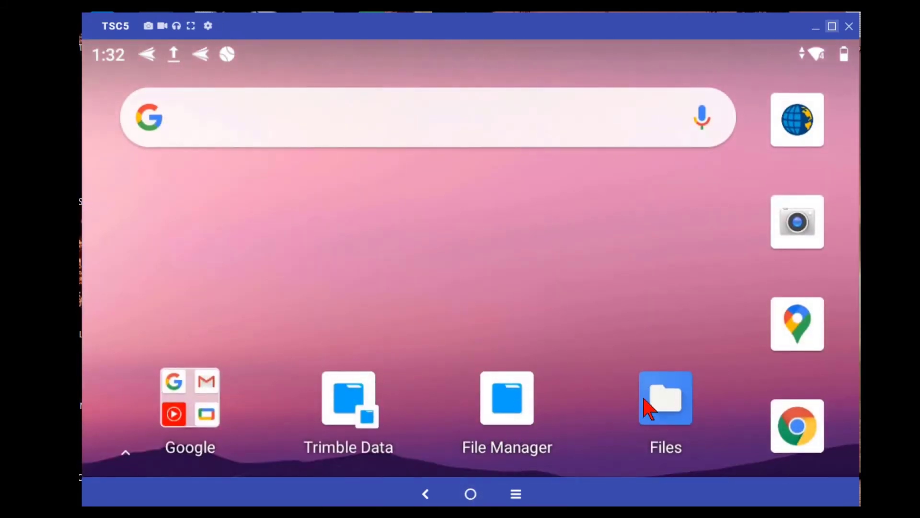
{"action": "left_click_drag", "start_coordinate": [669, 402], "coordinate": [116, 112]}
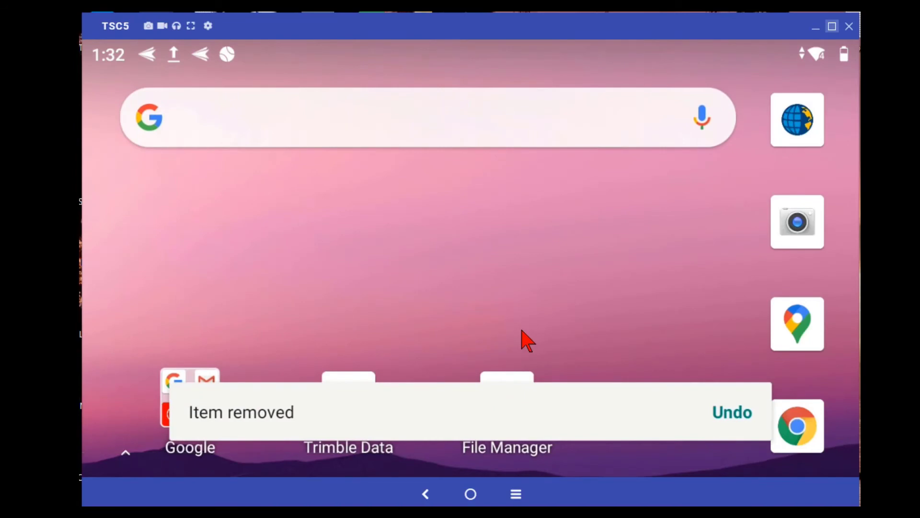
{"action": "left_click_drag", "start_coordinate": [508, 404], "coordinate": [102, 103]}
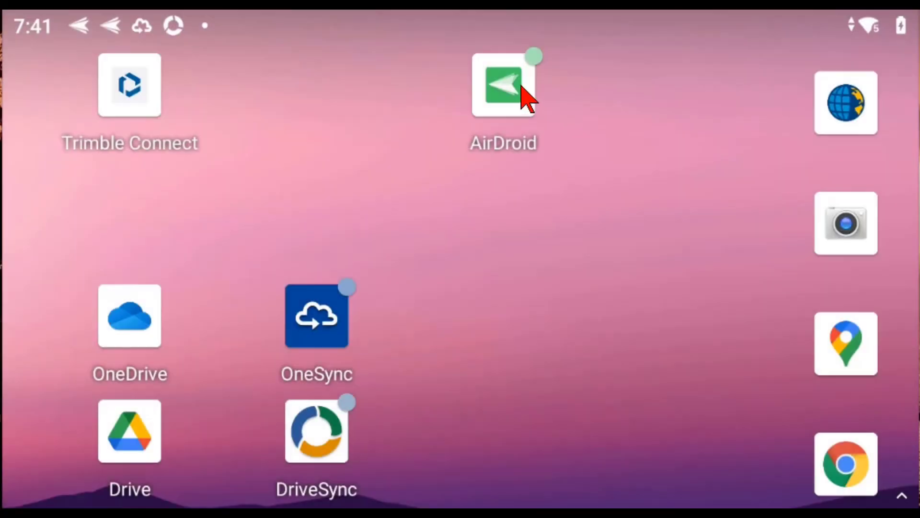
Step: Check in AirDroid's My devices list that the Windows PC is connected in Local Connection Mode
{"action": "left_click", "coordinate": [515, 83]}
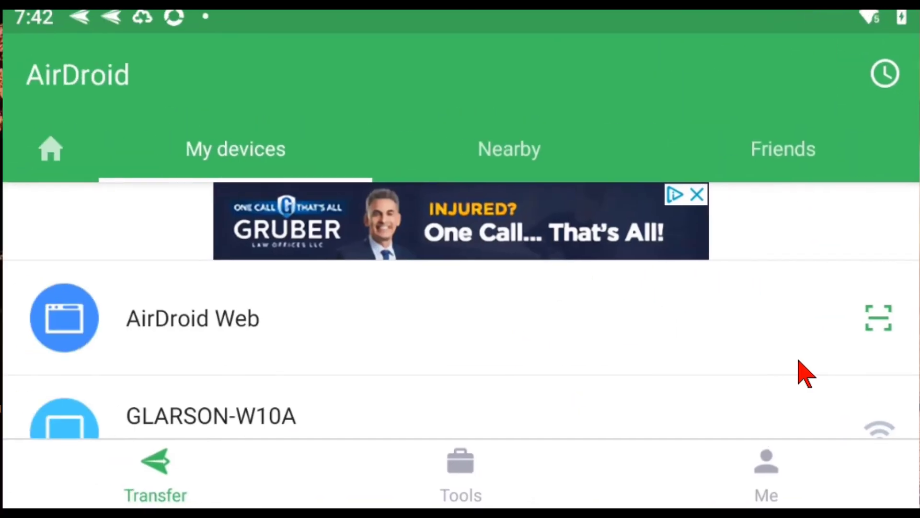
{"action": "left_click_drag", "start_coordinate": [622, 366], "coordinate": [616, 292]}
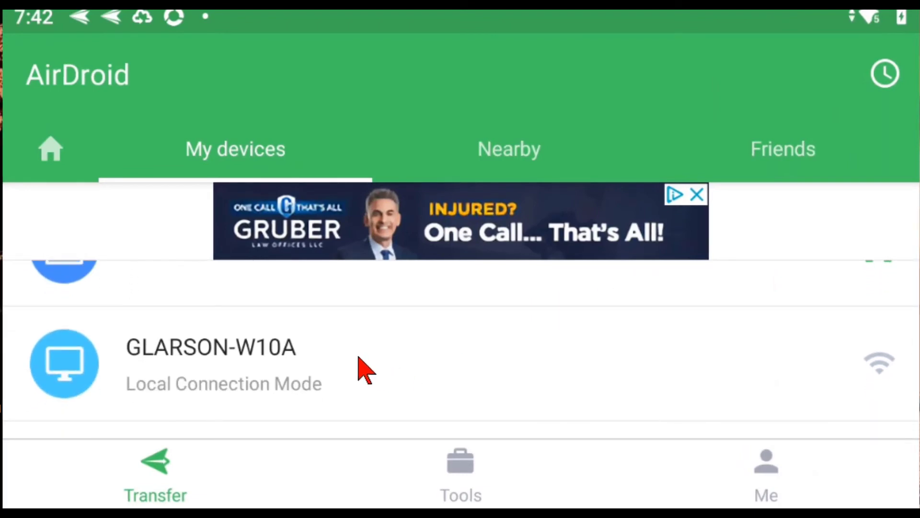
{"action": "key", "text": "super+h"}
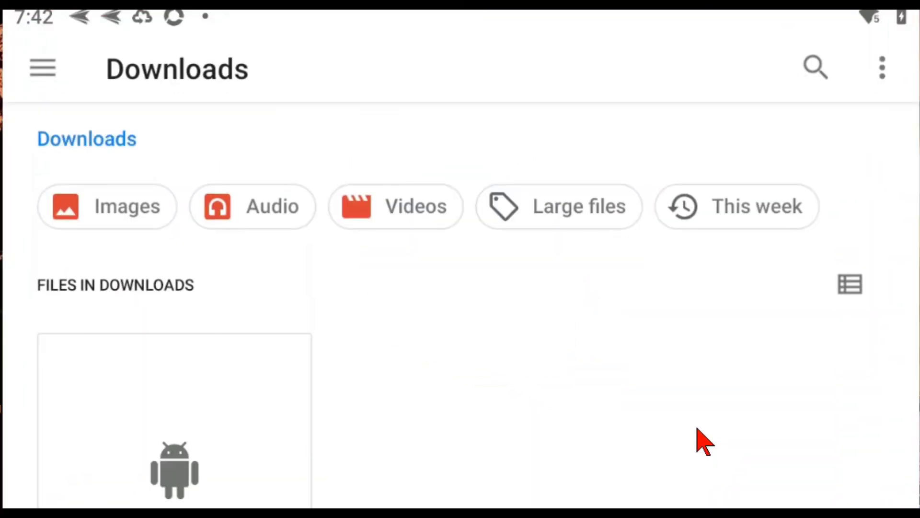
Step: Browse the TSC5 internal storage to the Trimble Data Equipment Testing project folder
{"action": "left_click", "coordinate": [51, 76]}
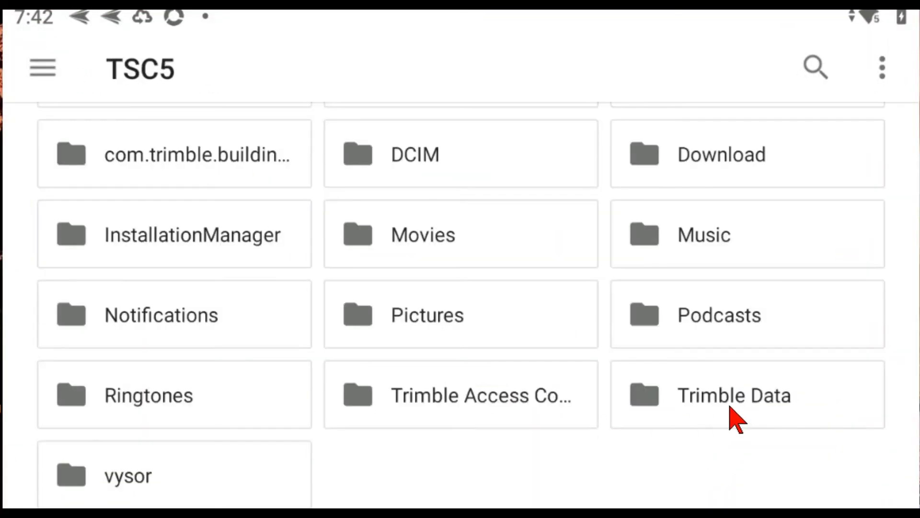
{"action": "left_click", "coordinate": [732, 407]}
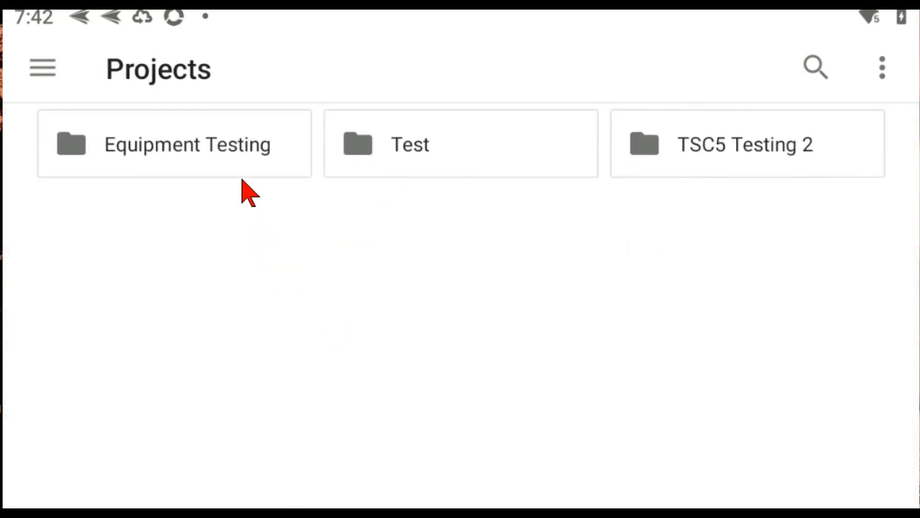
{"action": "left_click", "coordinate": [242, 175]}
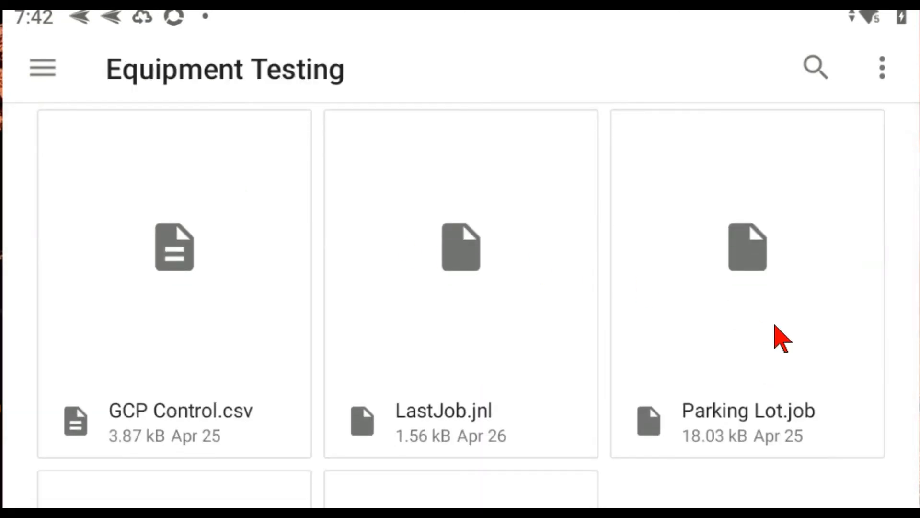
Step: Share Parking Lot.job through AirDroid to My computer
{"action": "left_click", "coordinate": [774, 325]}
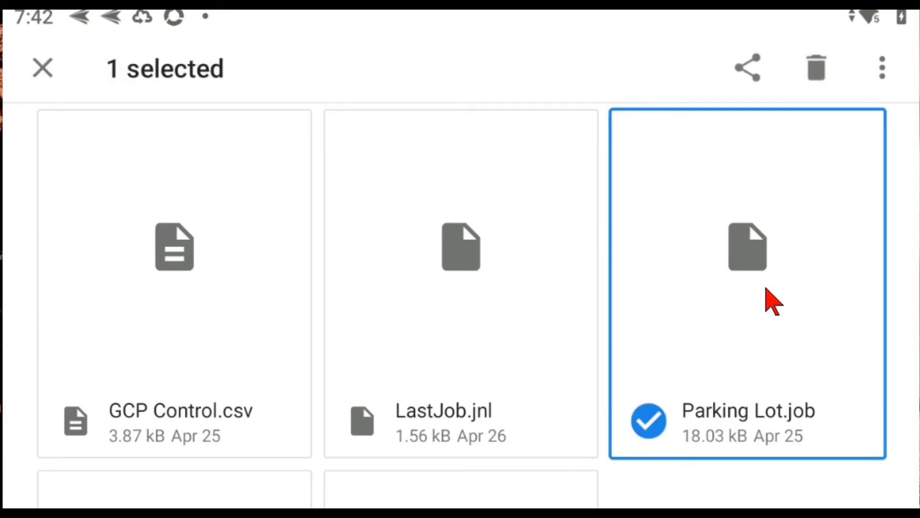
{"action": "left_click", "coordinate": [747, 70]}
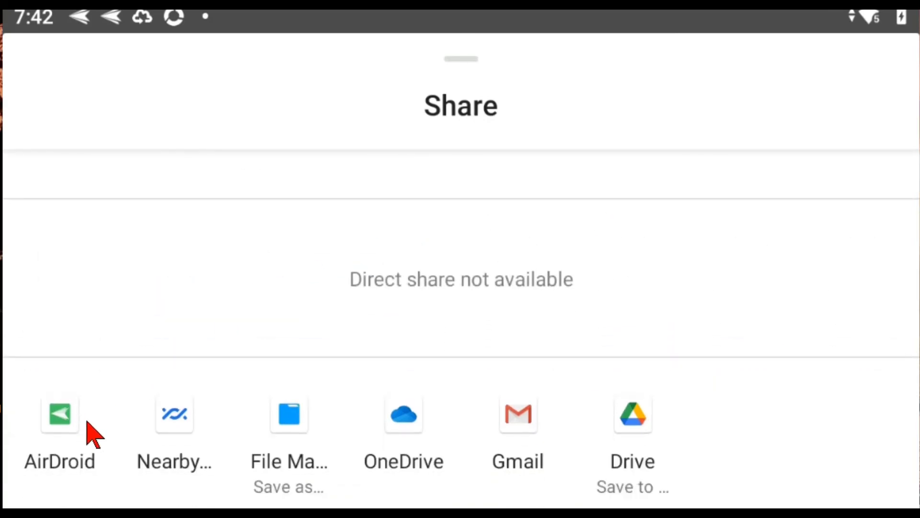
{"action": "left_click", "coordinate": [86, 428]}
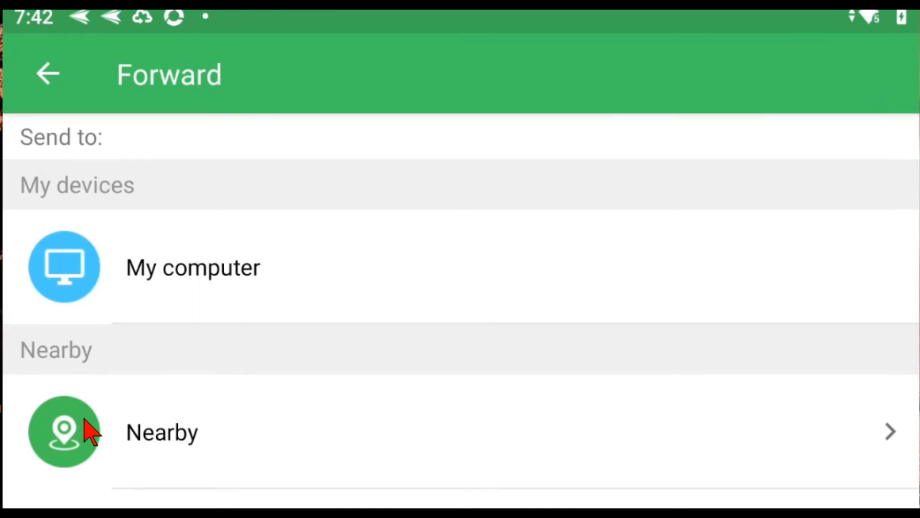
{"action": "left_click", "coordinate": [201, 261]}
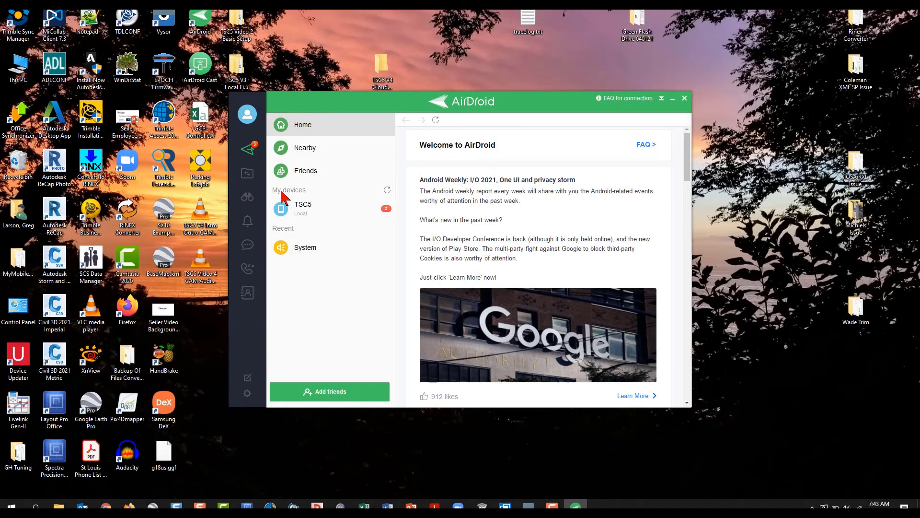
Step: Browse the TSC5's files from the PC to Trimble Data > Projects > Equipment Testing
{"action": "left_click", "coordinate": [248, 175]}
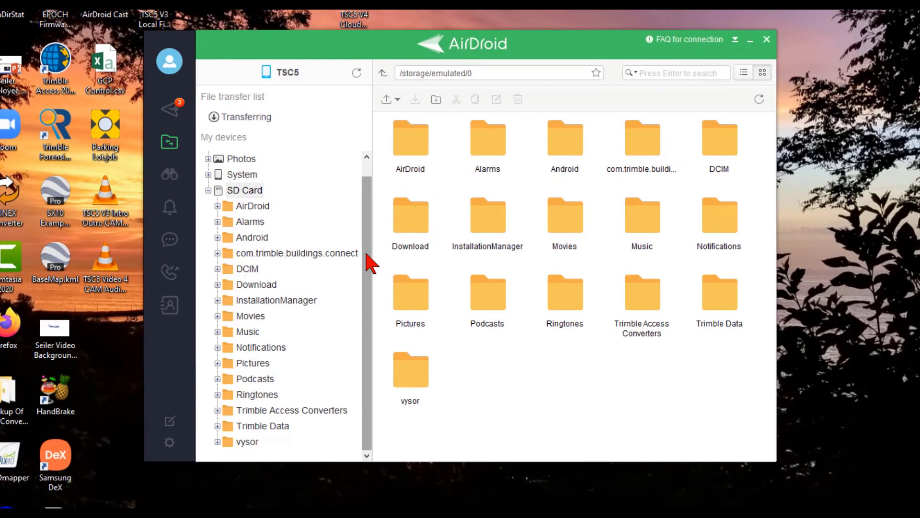
{"action": "scroll", "coordinate": [335, 384], "scroll_direction": "down", "scroll_amount": 2}
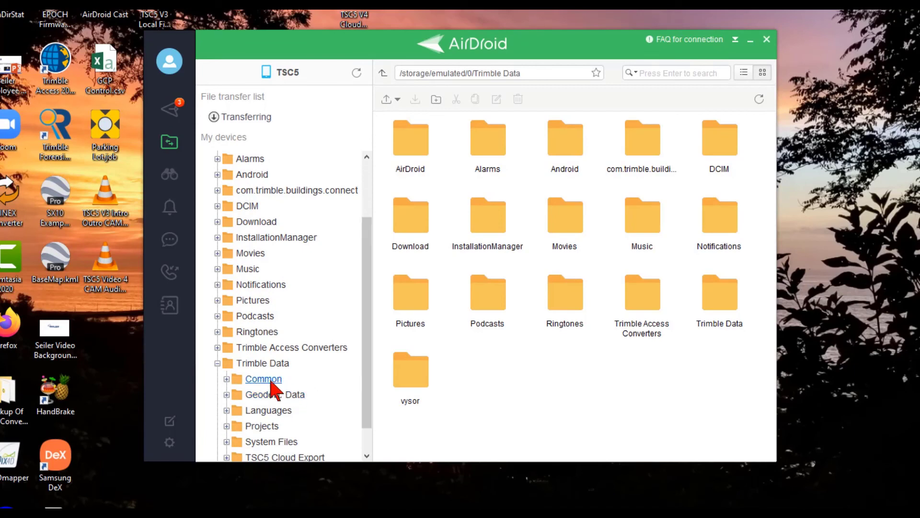
{"action": "left_click", "coordinate": [265, 422]}
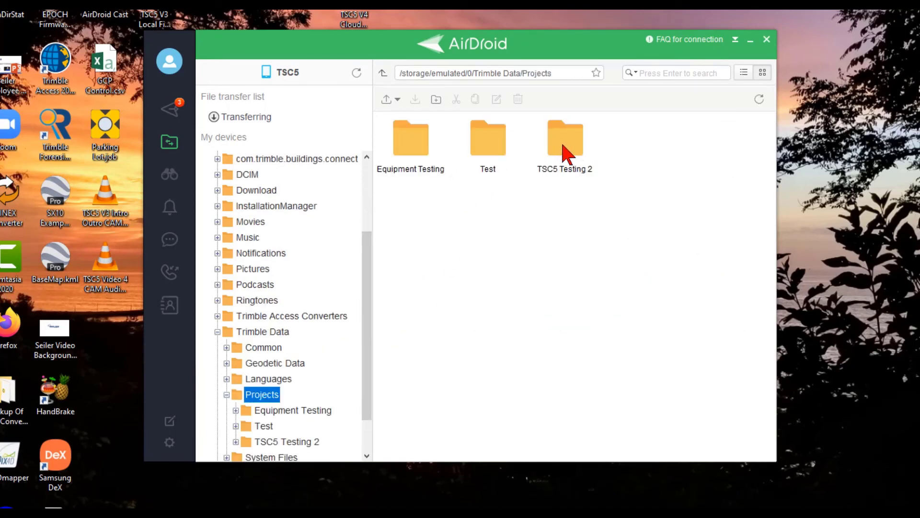
{"action": "double_click", "coordinate": [416, 145]}
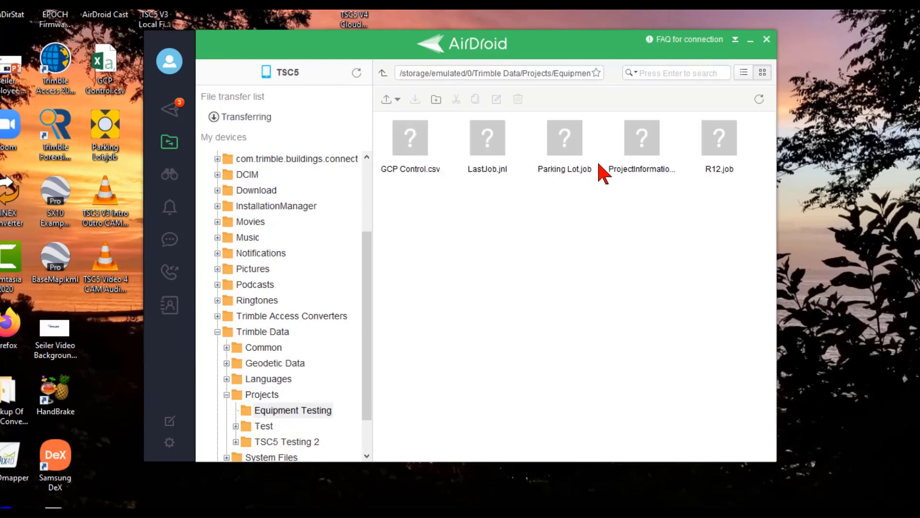
Step: Download R12.job and save it on the PC desktop, then close AirDroid
{"action": "left_click", "coordinate": [725, 150]}
{"action": "right_click", "coordinate": [720, 141]}
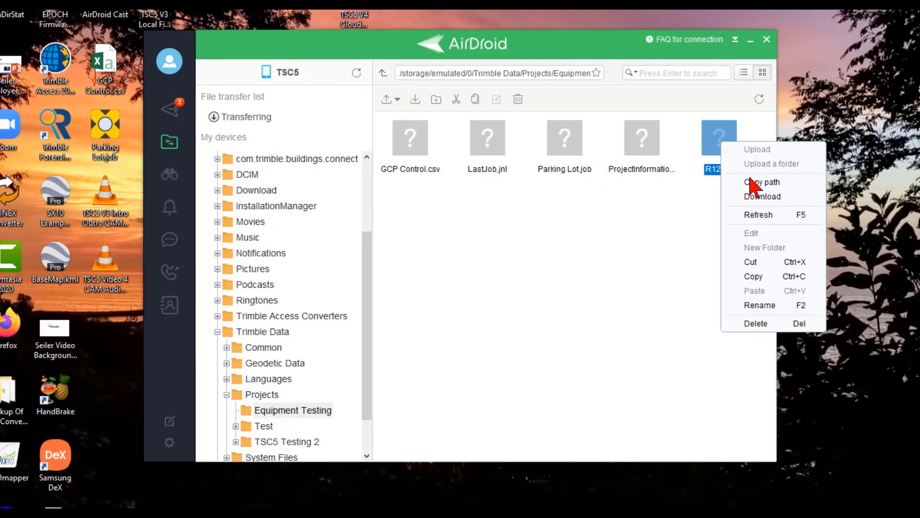
{"action": "left_click", "coordinate": [752, 197]}
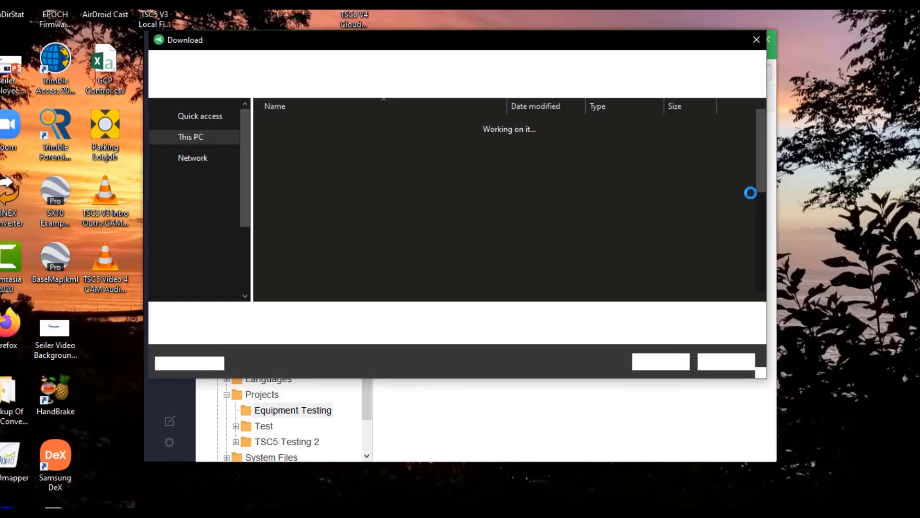
{"action": "left_click", "coordinate": [671, 362]}
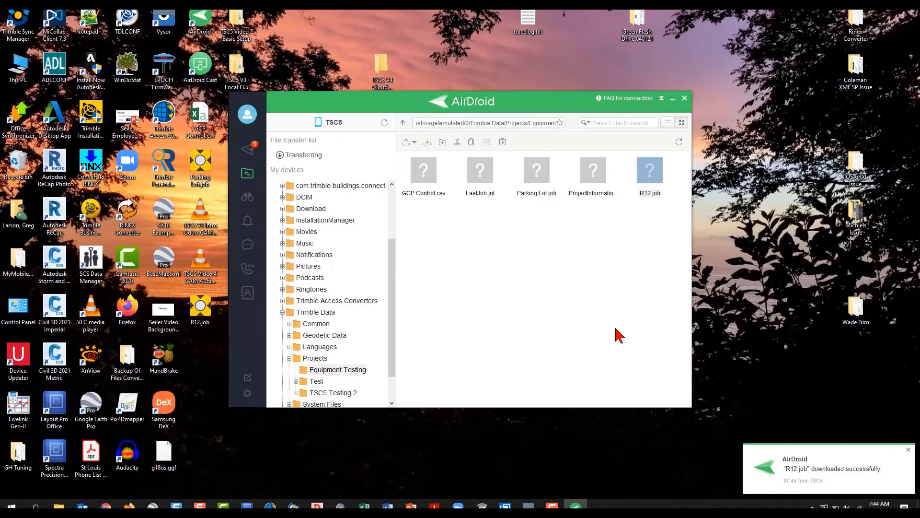
{"action": "left_click", "coordinate": [684, 98]}
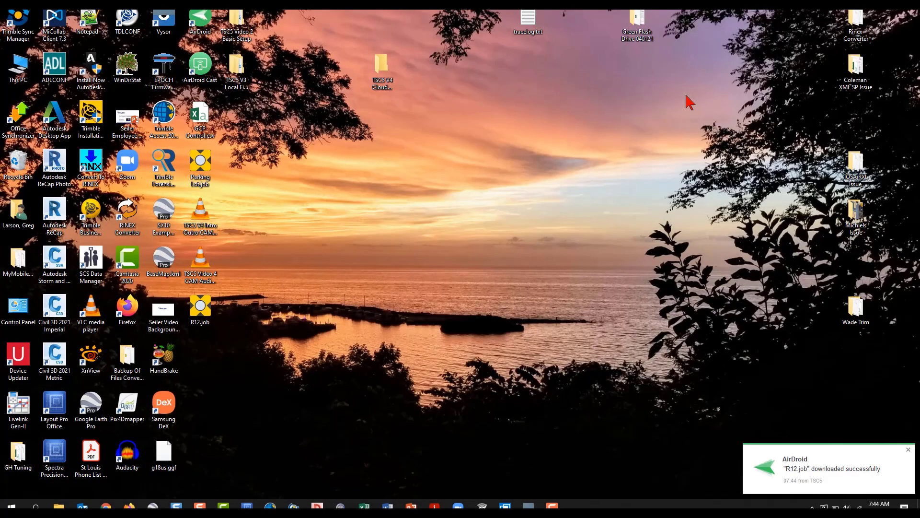